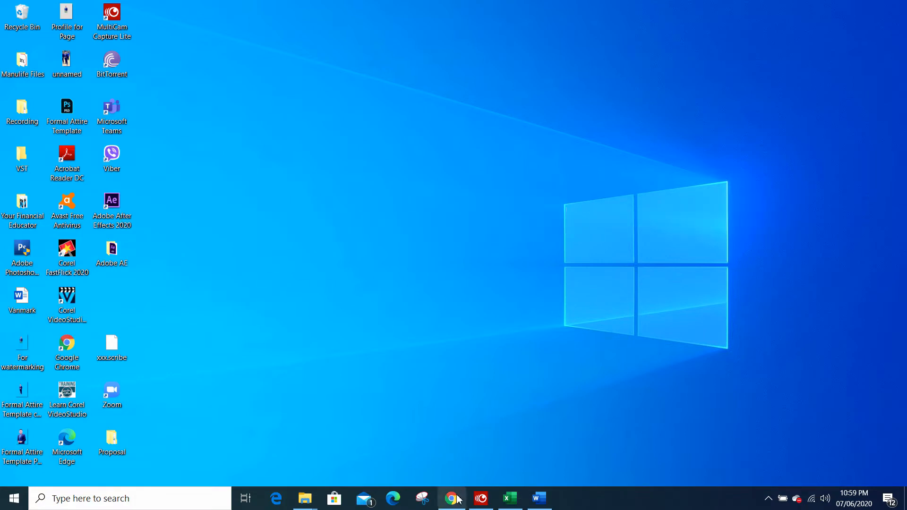
Step: Switch to Google Chrome and load forms.office.com
mouse_move(457, 504)
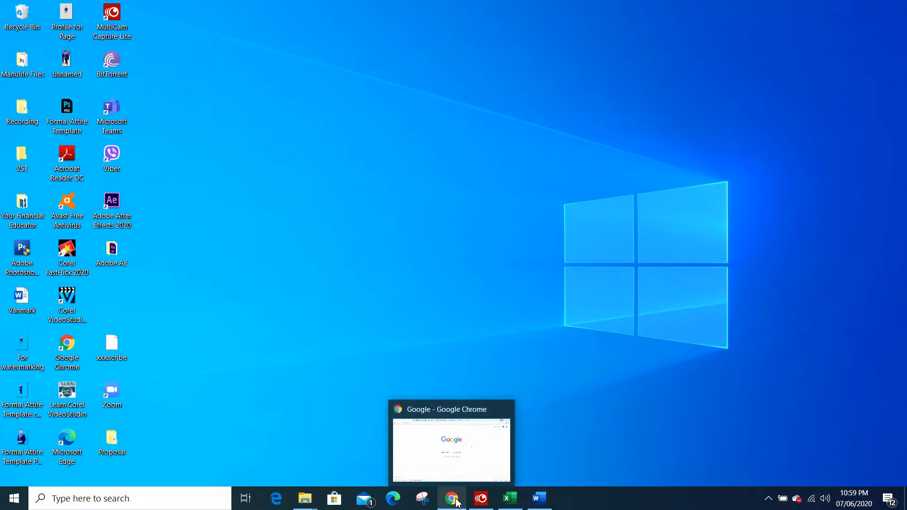
left_click(460, 461)
left_click(197, 34)
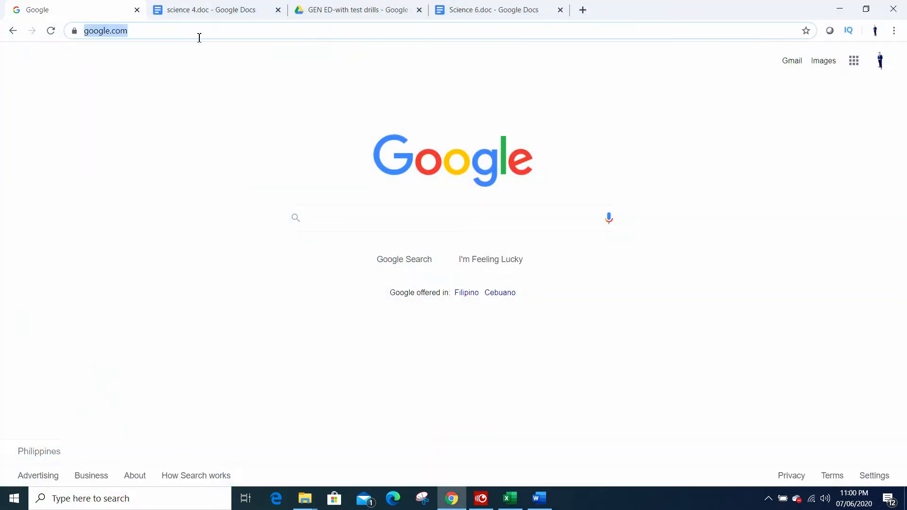
type("for")
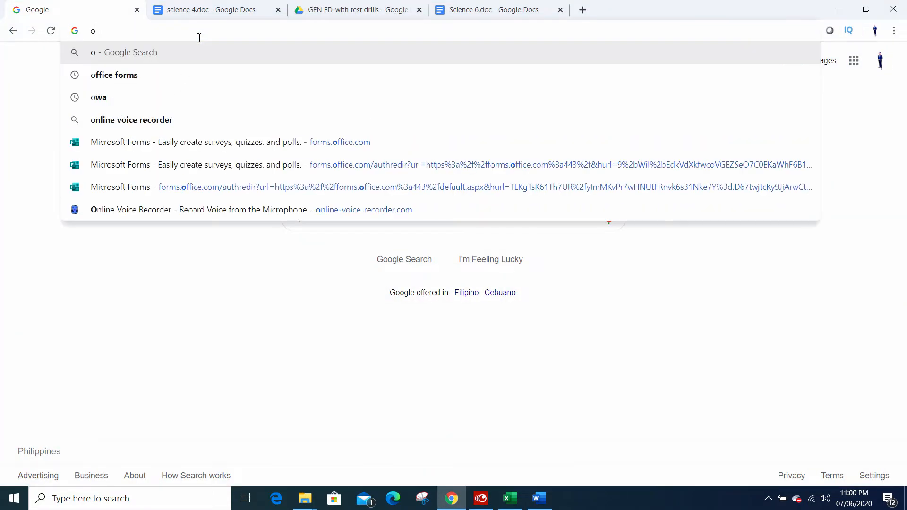
type("m")
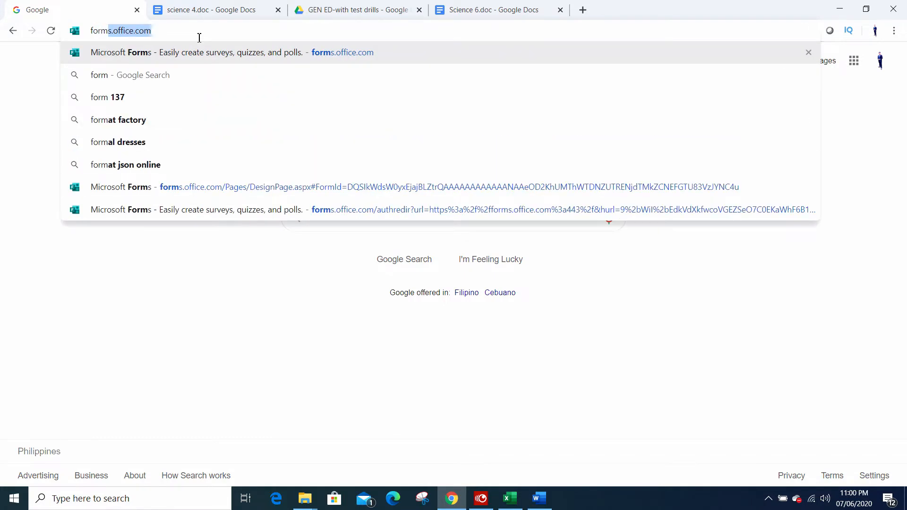
left_click(248, 32)
key("Return")
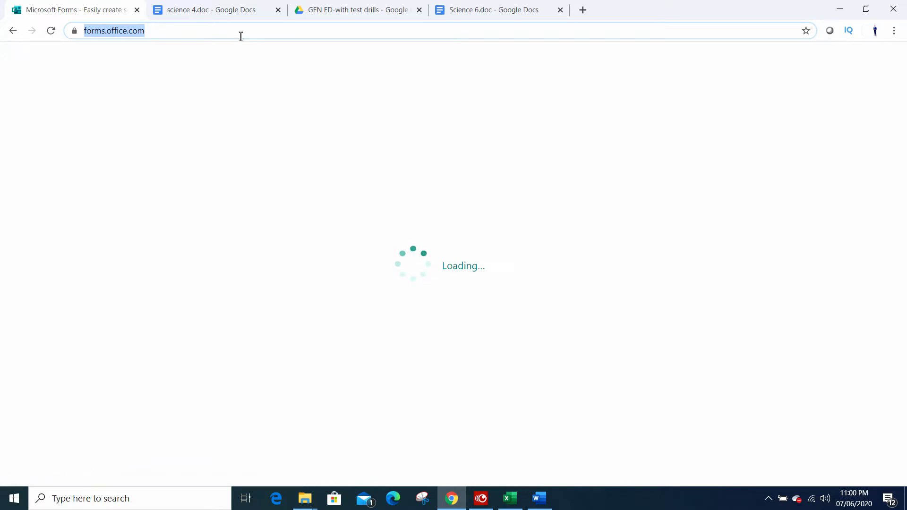
Step: Sign in to Microsoft Forms with the account e-mail address and the account password
left_click(836, 62)
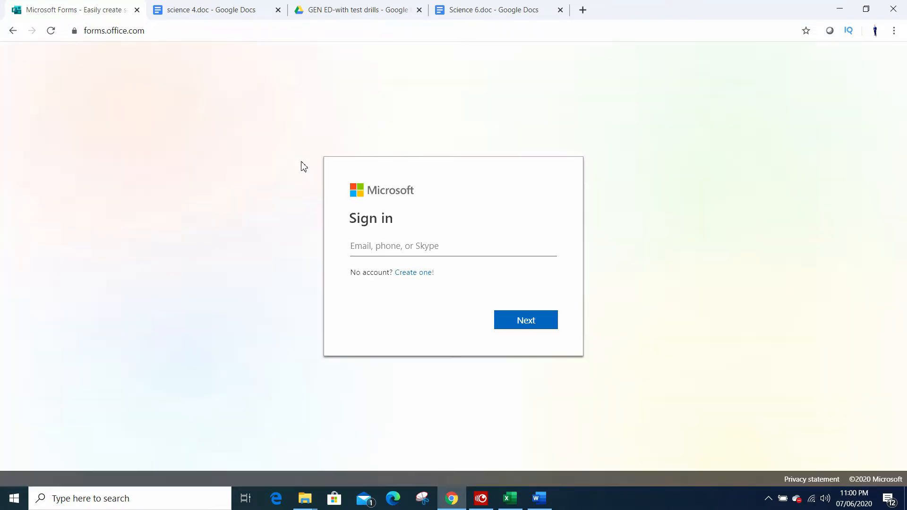
left_click(405, 245)
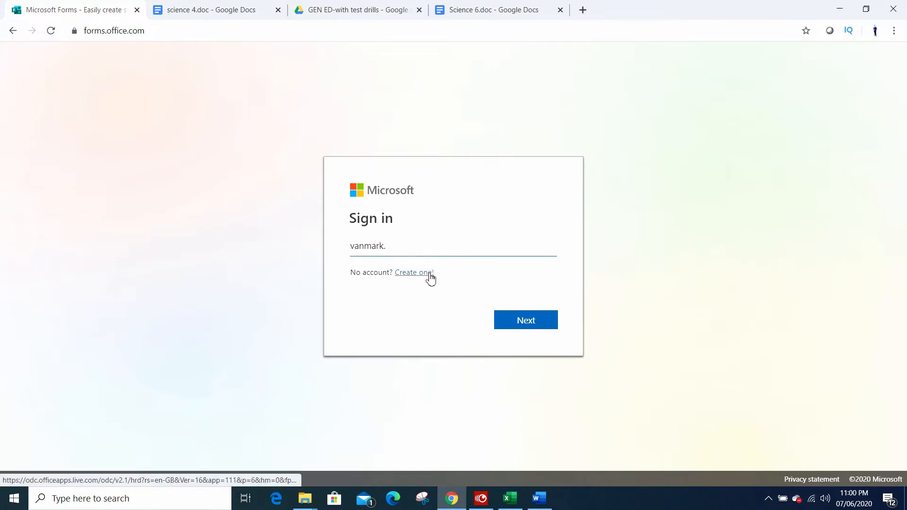
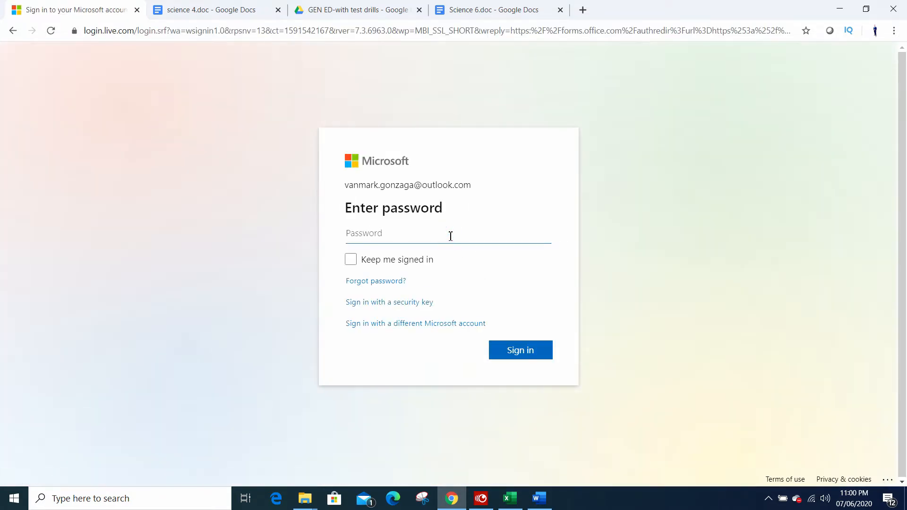
type("********")
key("Return")
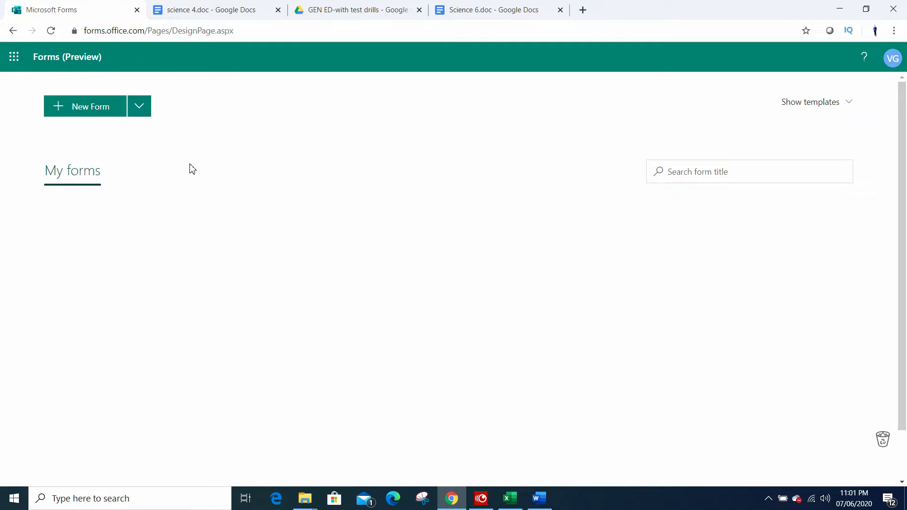
Step: Create a new quiz and title it "Science Quiz"
left_click(139, 106)
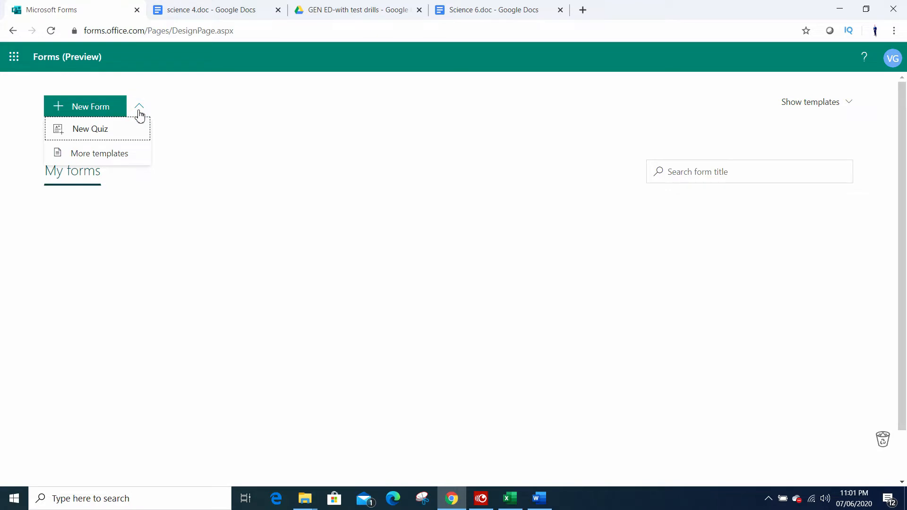
left_click(92, 137)
left_click(372, 203)
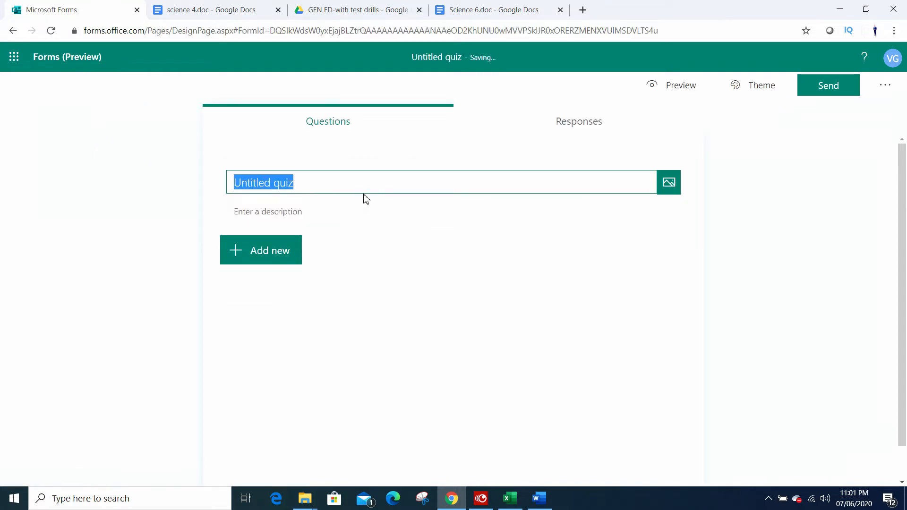
type("Scie")
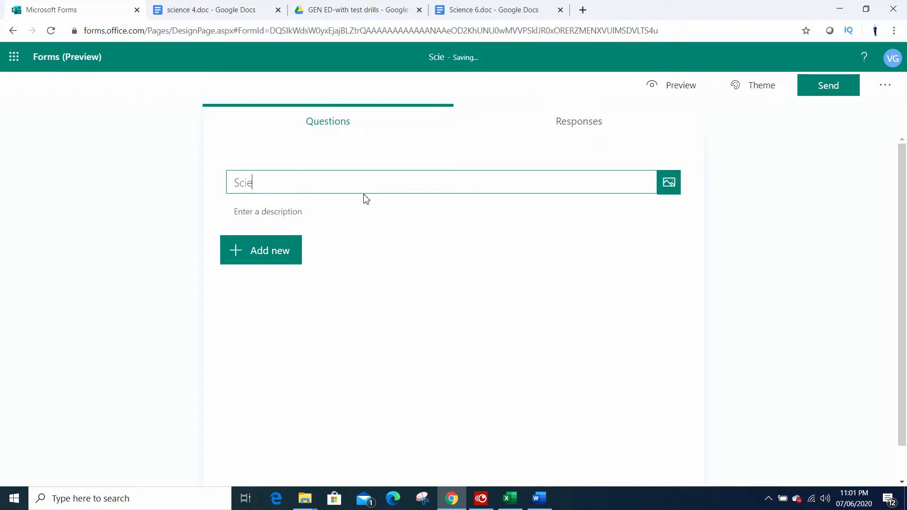
type("nce Quiz")
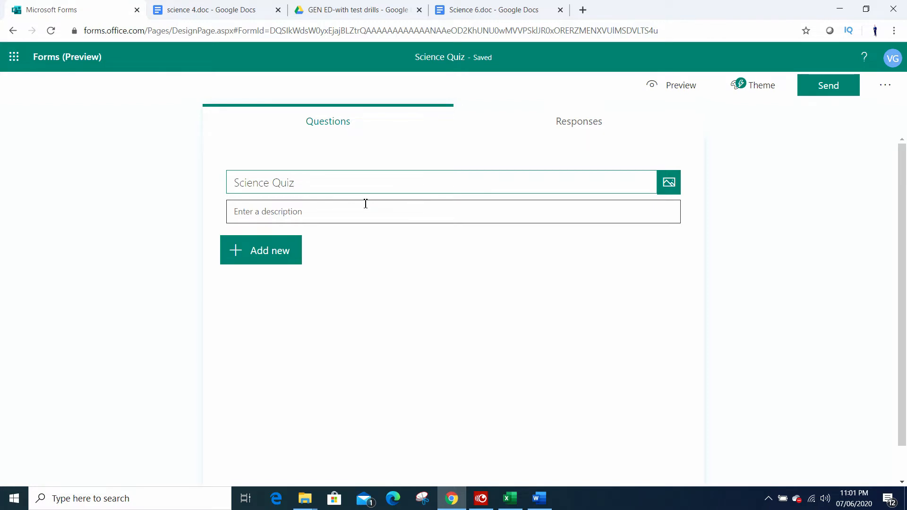
Step: Leave the quiz description empty and add a first question of type Choice
left_click(342, 215)
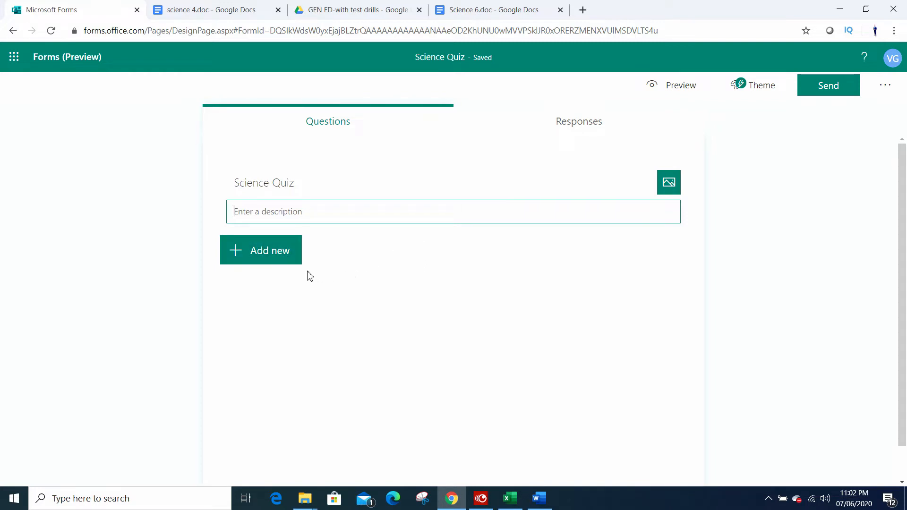
left_click(286, 255)
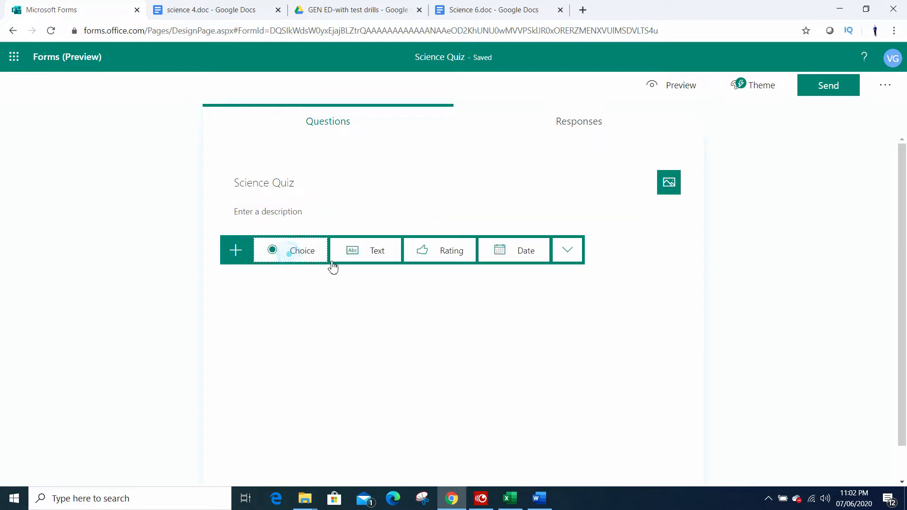
left_click(306, 252)
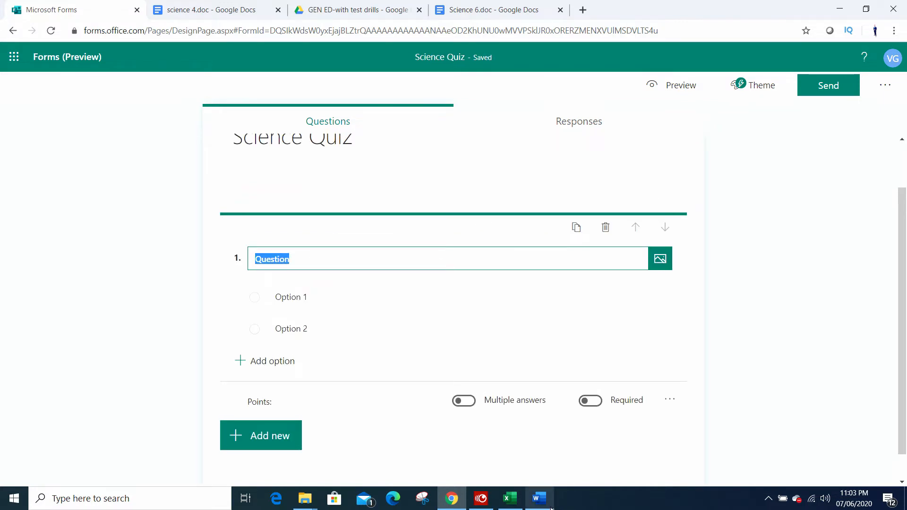
Step: Copy "Which of the following instrument is used to measure electric current?" from the Word document into question 1 of the quiz in Chrome
mouse_move(551, 508)
left_click(546, 480)
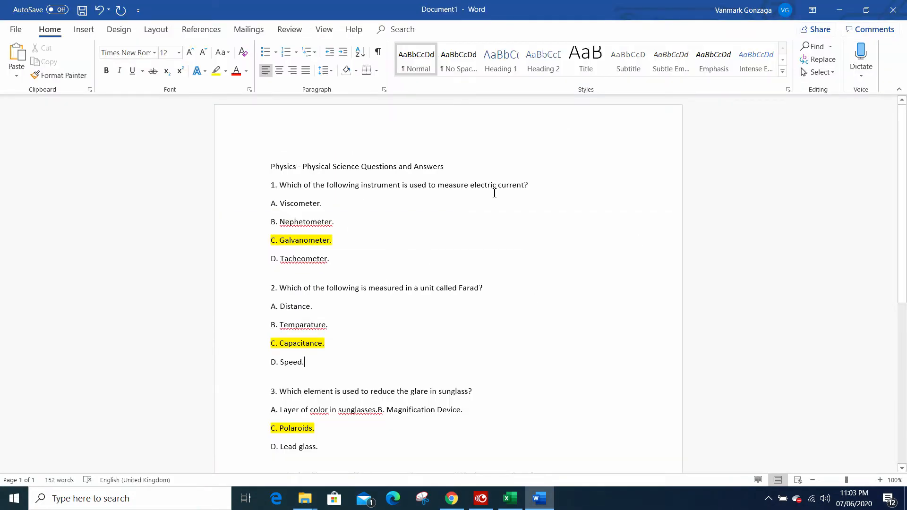
left_click(541, 183)
left_click_drag(302, 192, 282, 185)
key("ctrl+c")
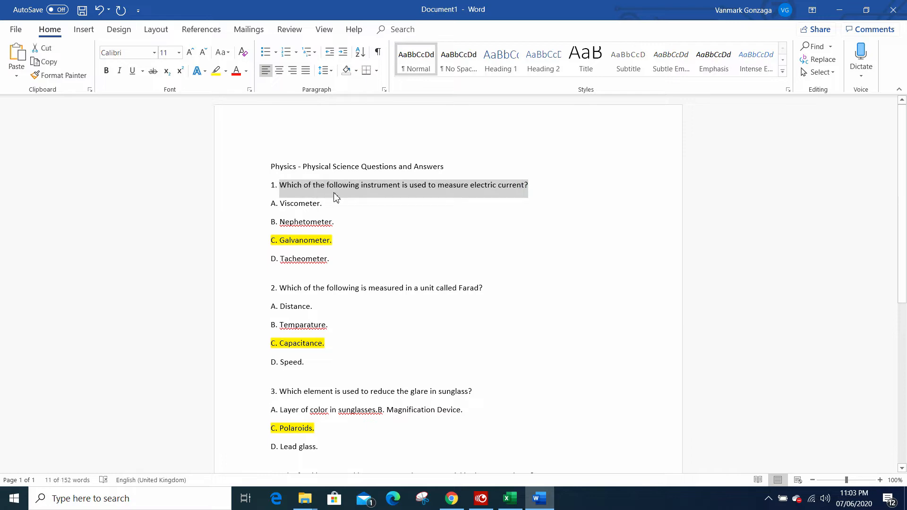
key("alt+Tab")
left_click(347, 263)
key("ctrl+v")
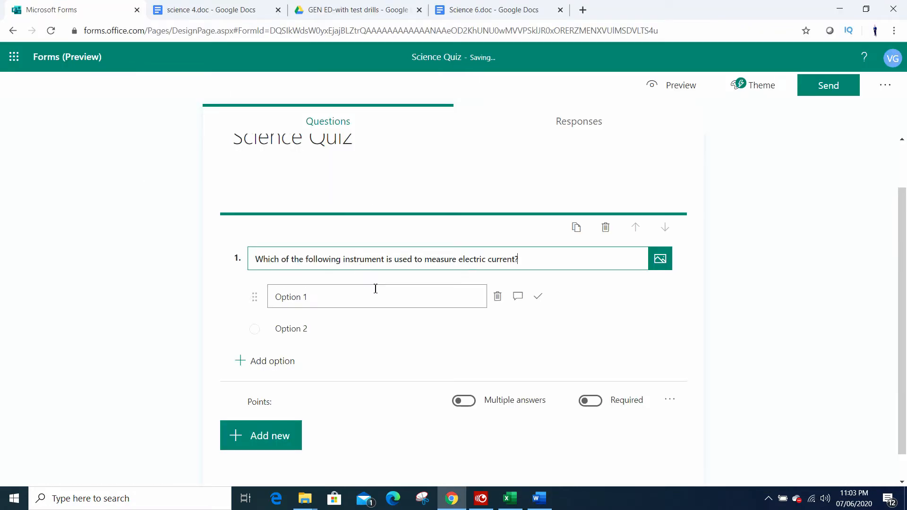
Step: Copy "A. Viscometer." from the Word document into the first option of question 1 in Chrome
left_click(327, 300)
key("alt+Tab")
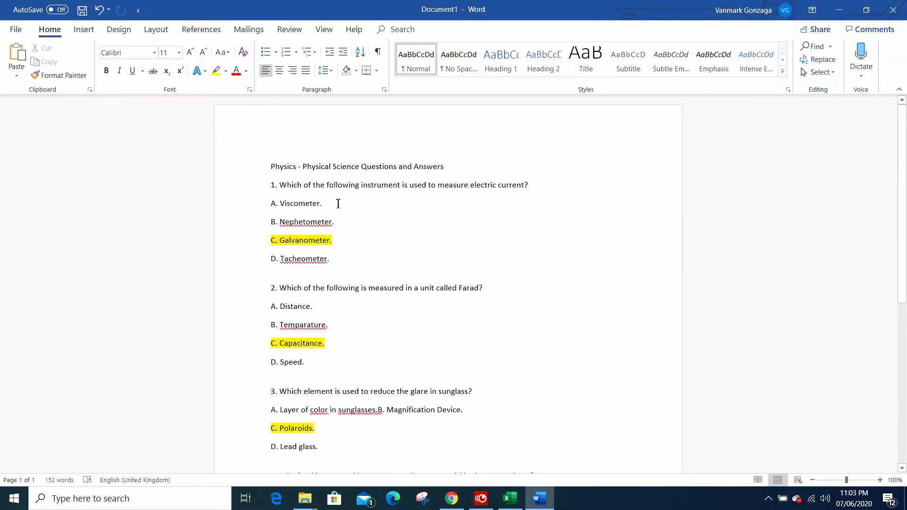
left_click_drag(336, 203, 284, 208)
triple_click(343, 204)
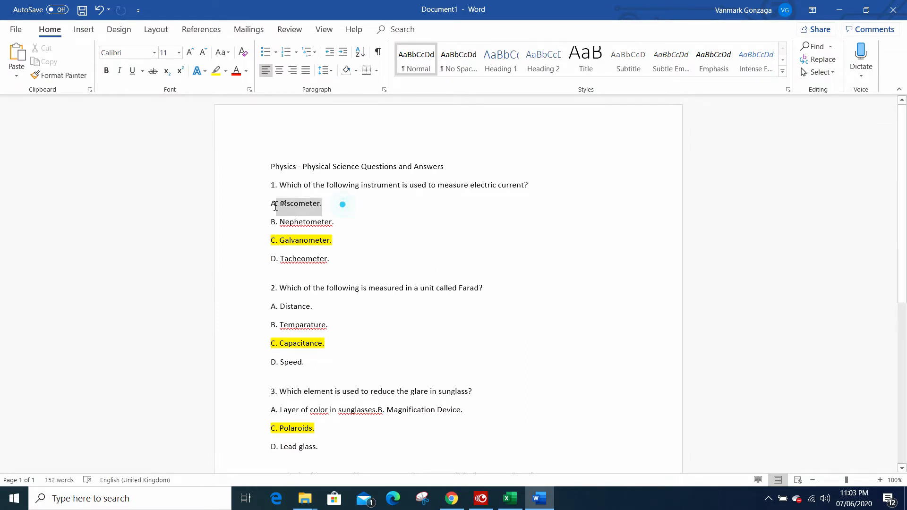
key("ctrl+c")
key("alt+Tab")
left_click(345, 296)
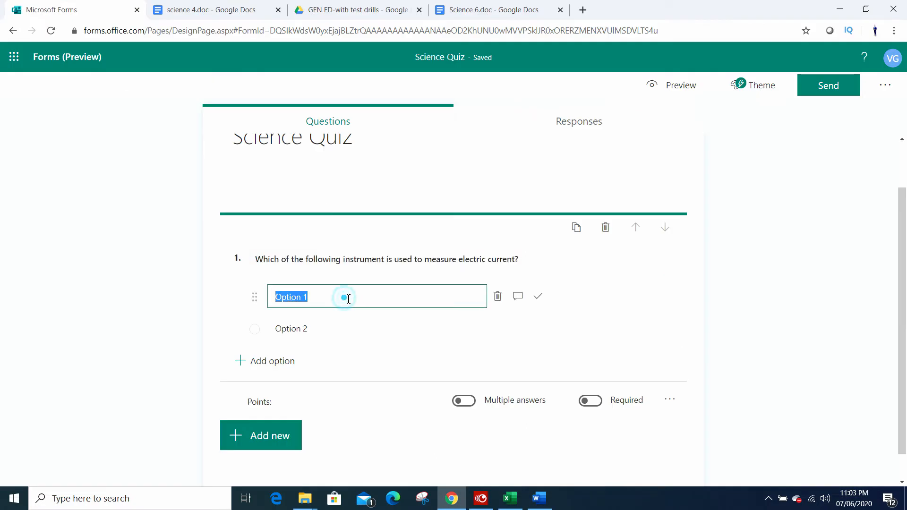
key("ctrl+v")
Step: Copy "B. Nephetometer." from the Word document into the second option of question 1 in Chrome
left_click(365, 333)
key("alt+Tab")
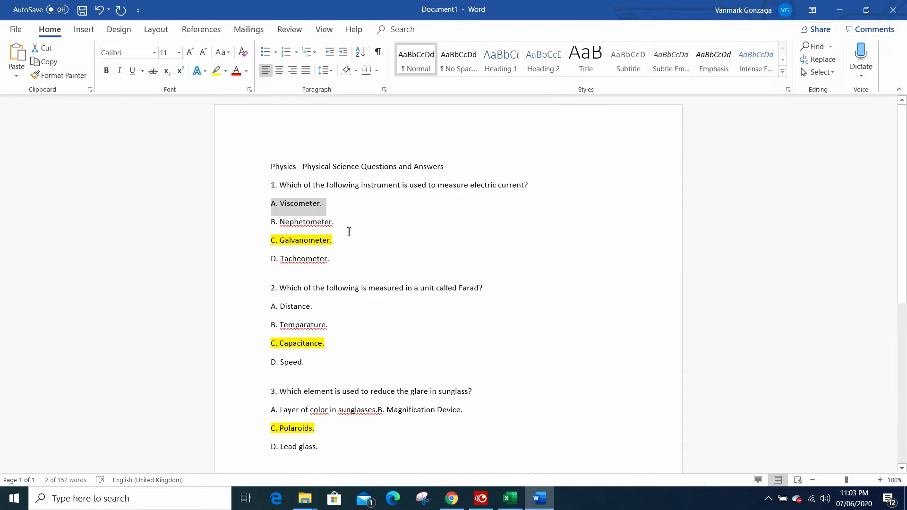
left_click_drag(335, 222, 272, 222)
key("ctrl+c")
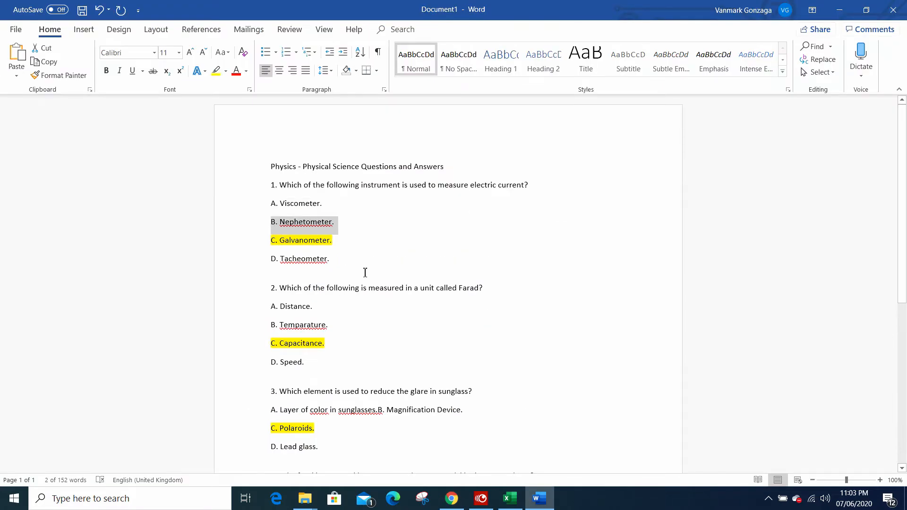
key("alt+Tab")
key("ctrl+v")
Step: Copy "C. Galvanometer." from the Word document and add it as the third option of question 1 in Chrome
key("alt+Tab")
left_click(257, 239)
key("ctrl+c")
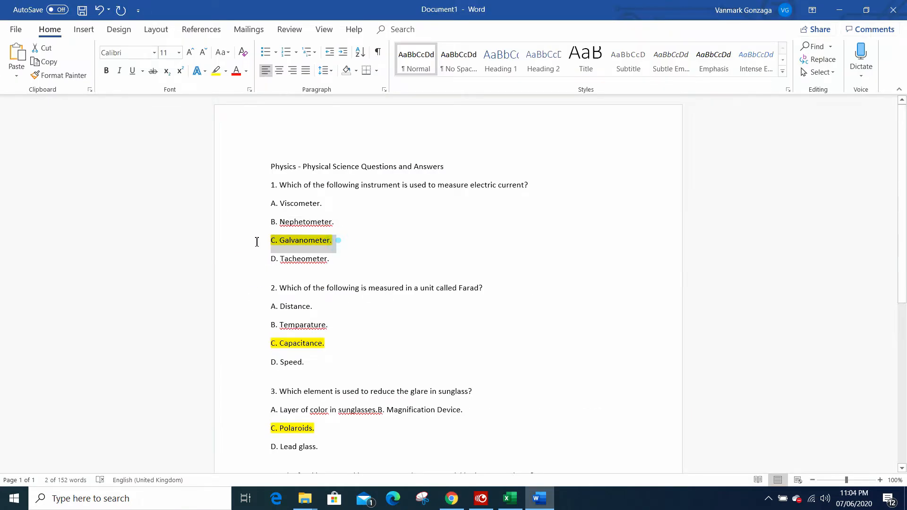
key("alt+Tab")
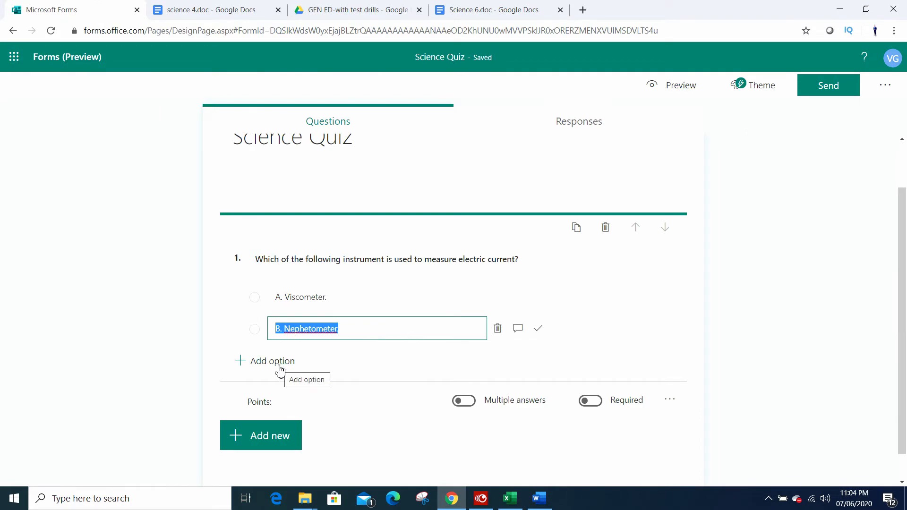
left_click(282, 367)
key("ctrl+v")
Step: Add a fourth option to question 1 and fill it with "D. Tacheometer." copied from the Word document
left_click(273, 392)
key("alt+Tab")
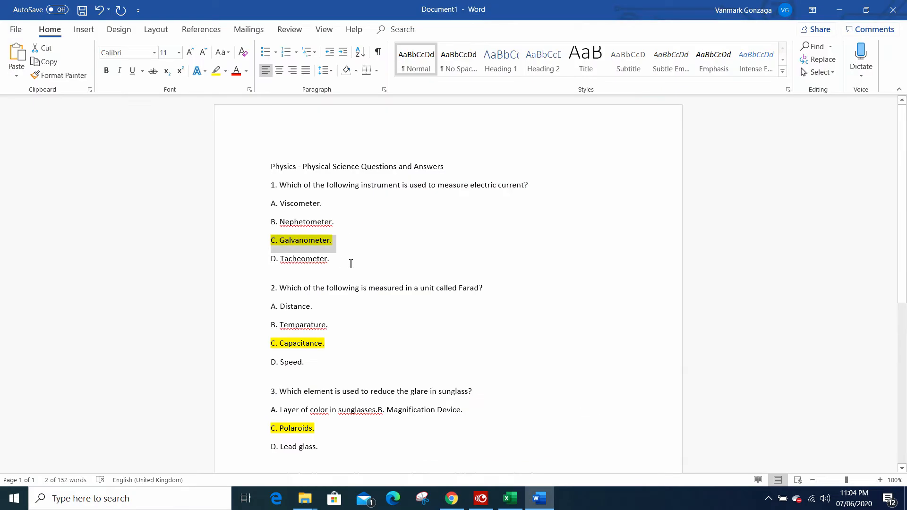
left_click(241, 258)
key("ctrl+c")
key("alt+Tab")
key("ctrl+v")
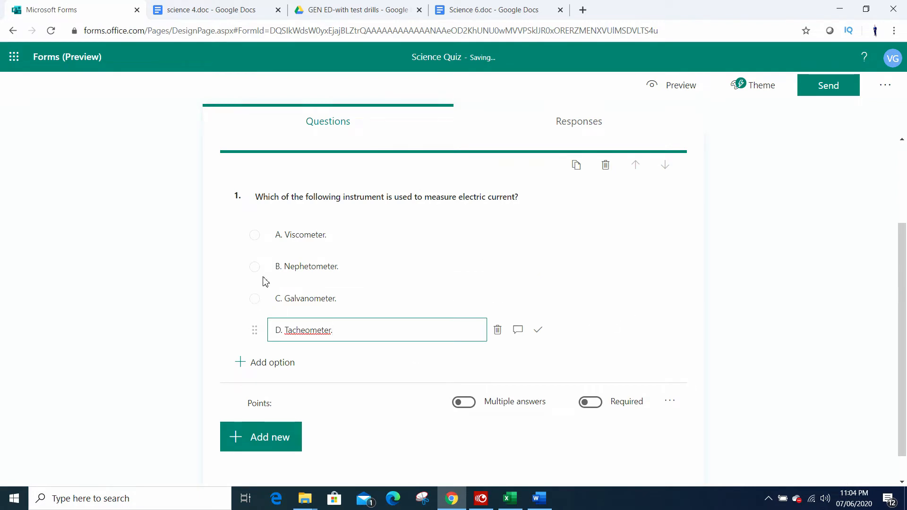
Step: Add a second question of type Choice and dismiss the branching tip
left_click(279, 435)
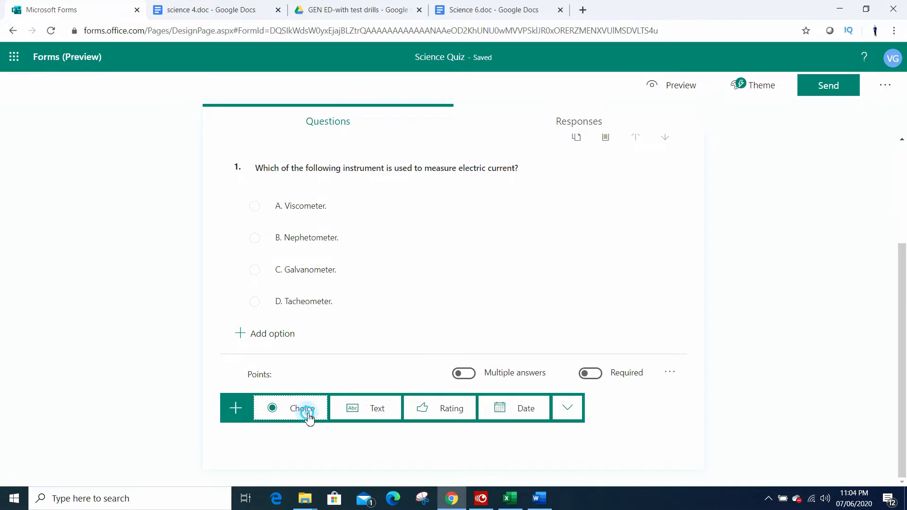
left_click(307, 410)
scroll(414, 303, "up", 3)
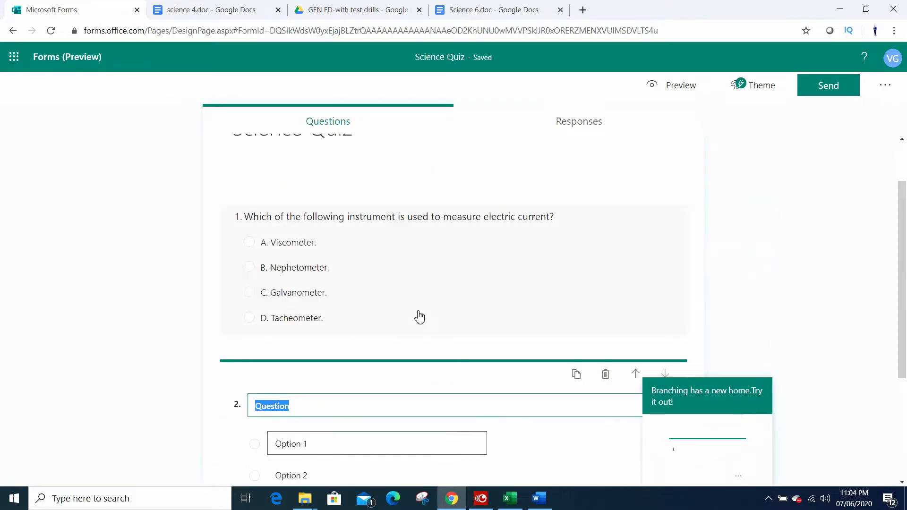
scroll(491, 373, "down", 2)
left_click(750, 393)
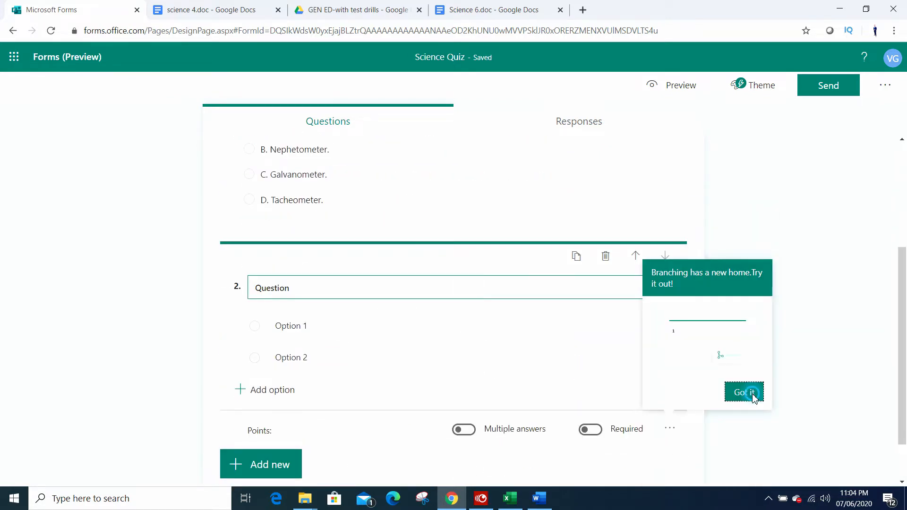
Step: Copy "Which of the following is measured in a unit called Farad?" from the Word document into the question 2 text in Chrome
key("alt+Tab")
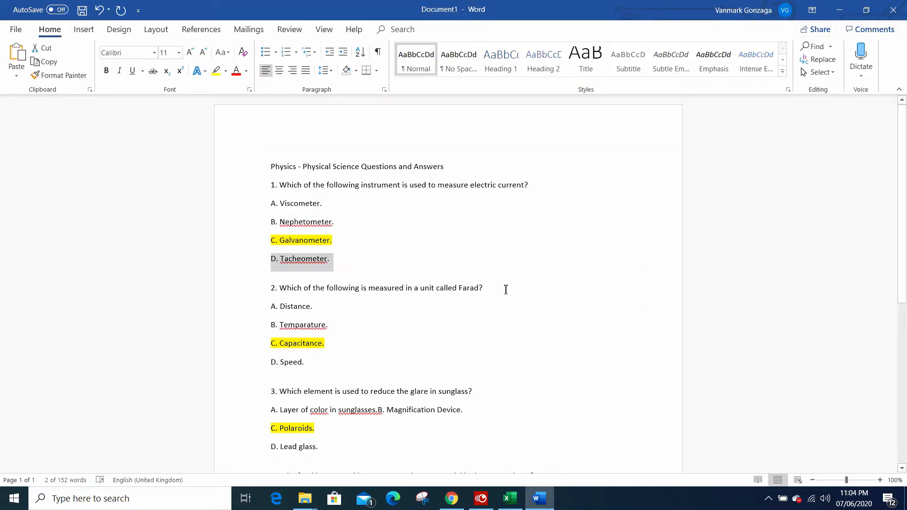
left_click_drag(504, 289, 291, 292)
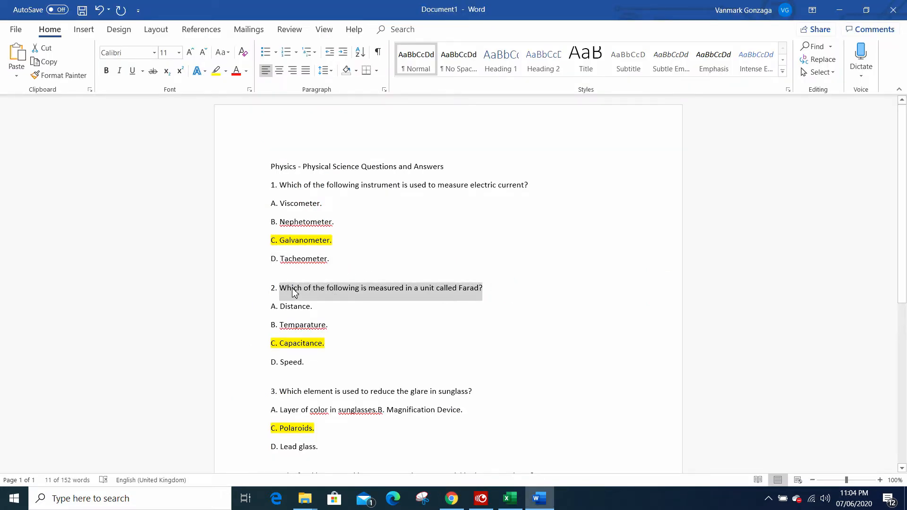
key("alt+Tab")
left_click(321, 290)
key("ctrl+v")
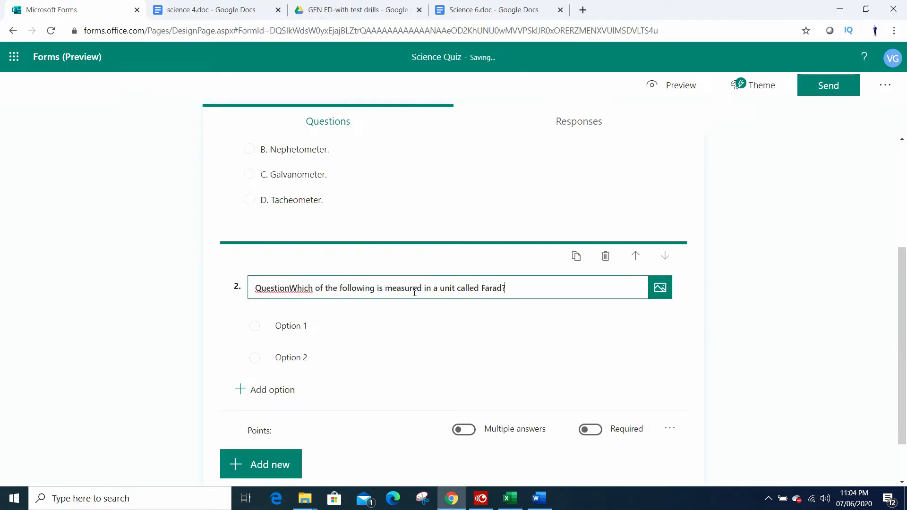
left_click_drag(525, 285, 229, 285)
key("ctrl+v")
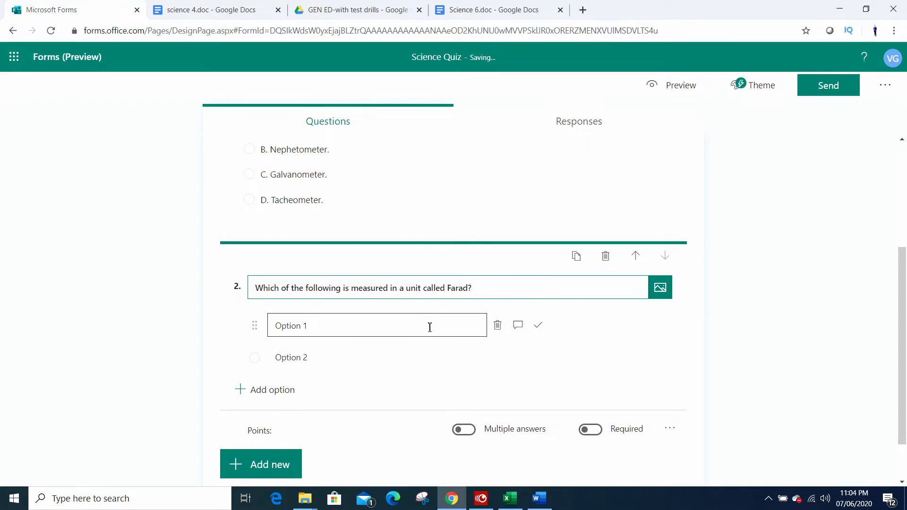
Step: Copy the four options "A. Distance." to "D. Speed." from the Word document into question 2 in Chrome and delete the leftover Option 2
key("alt+Tab")
left_click_drag(340, 362, 266, 313)
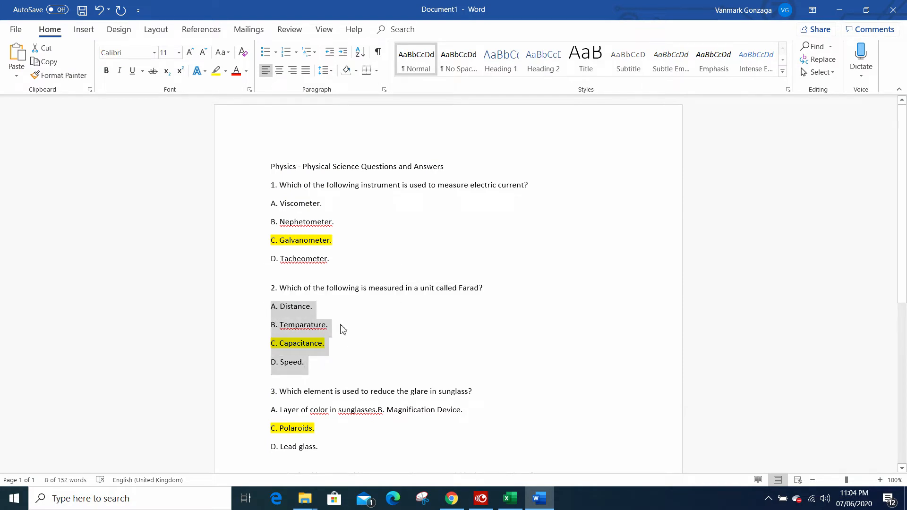
key("alt+Tab")
left_click(344, 269)
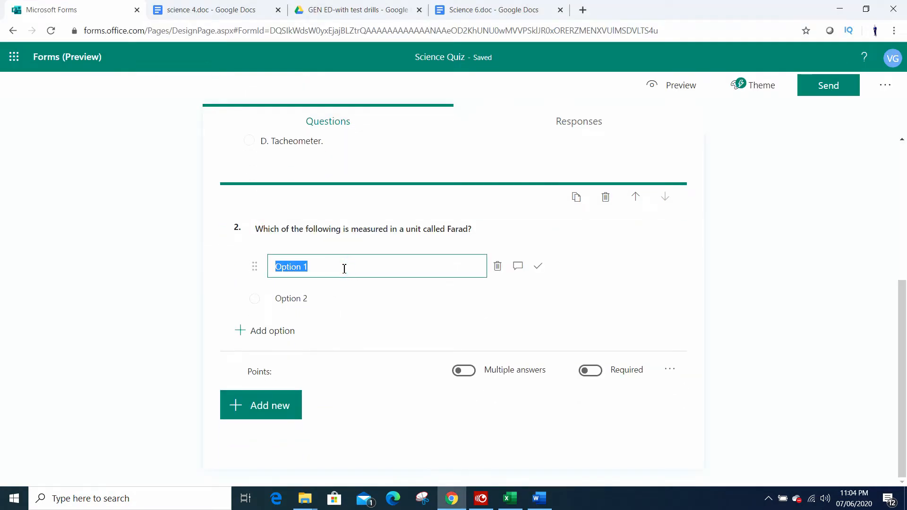
key("ctrl+v")
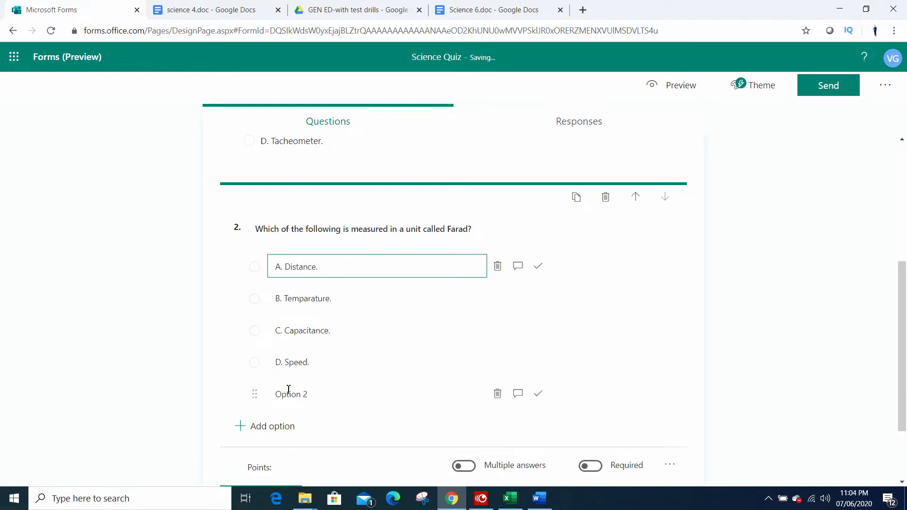
left_click(498, 394)
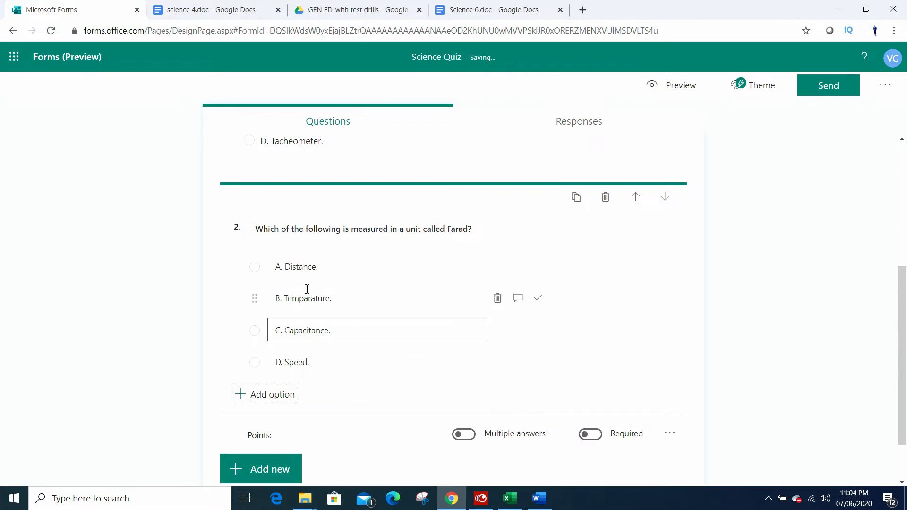
scroll(415, 359, "down", 1)
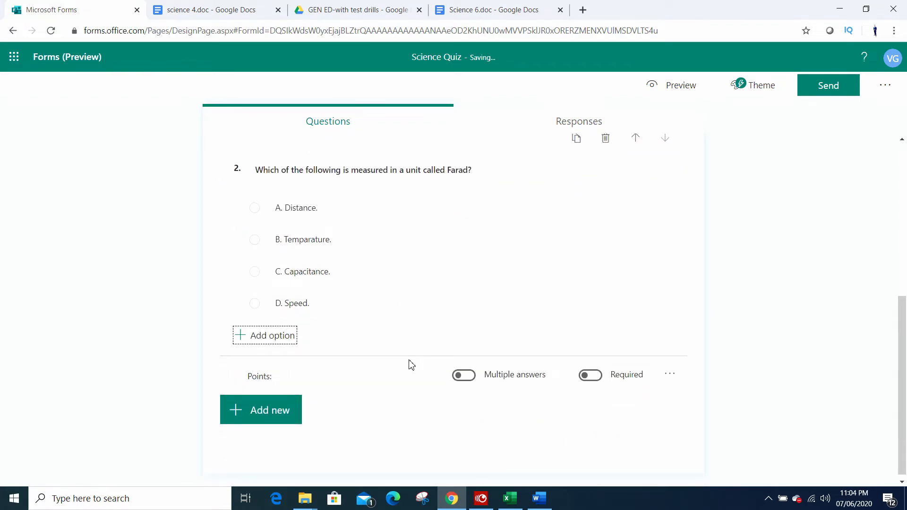
Step: Copy "Which element is used to reduce the glare in sunglass?" from the Word document into a new Choice question 3 in Chrome
key("alt+Tab")
scroll(321, 324, "down", 4)
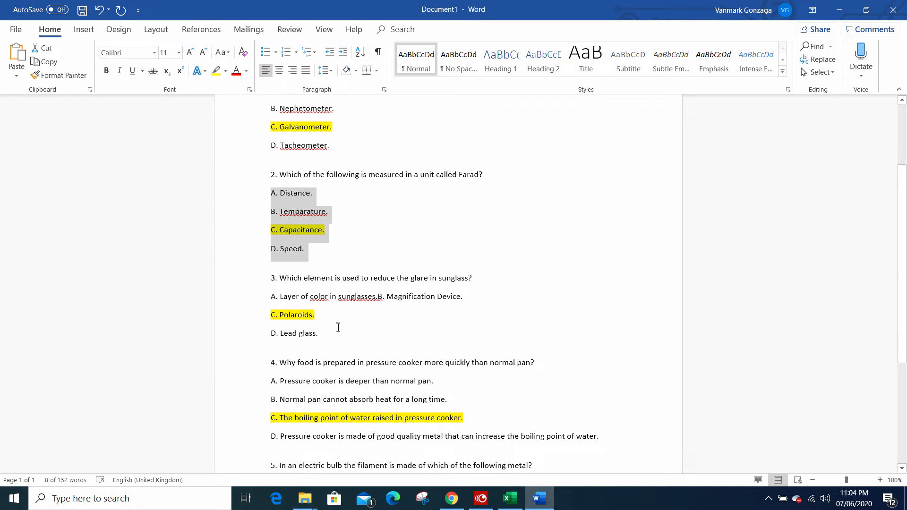
left_click_drag(338, 330, 285, 282)
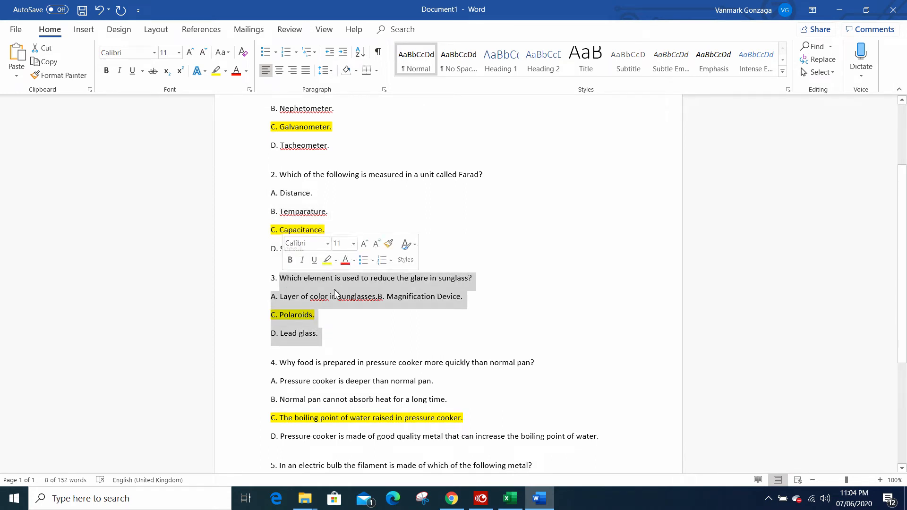
left_click_drag(499, 277, 289, 279)
key("alt+Tab")
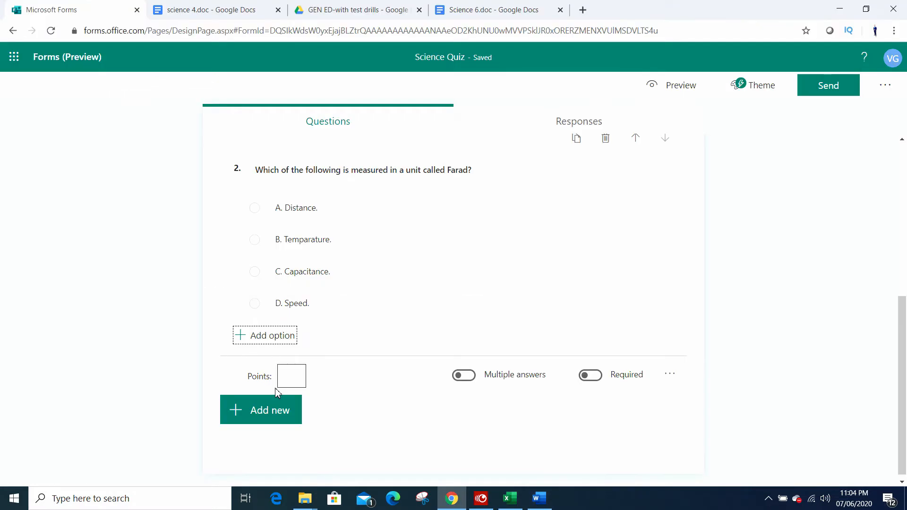
left_click(274, 409)
left_click(303, 410)
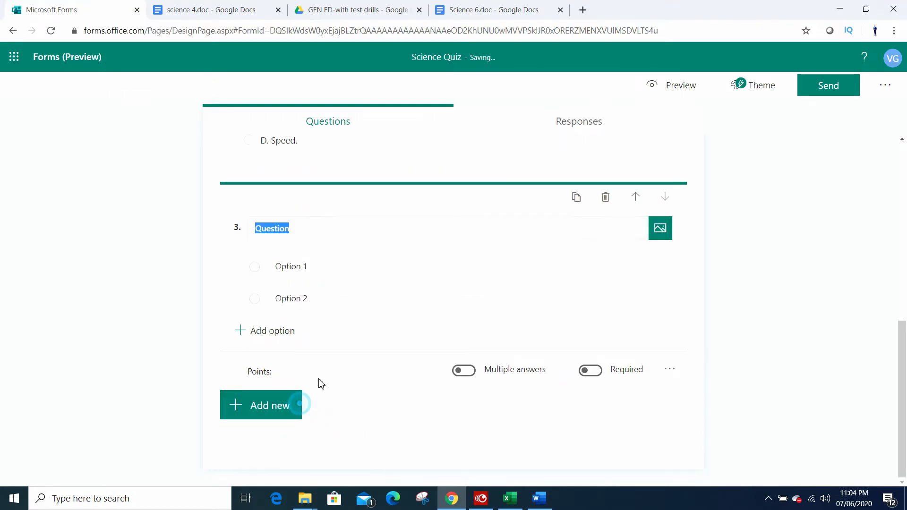
key("ctrl+v")
Step: In the Word document, split "B. Magnification Device." onto its own line below option A of question 3
key("alt+Tab")
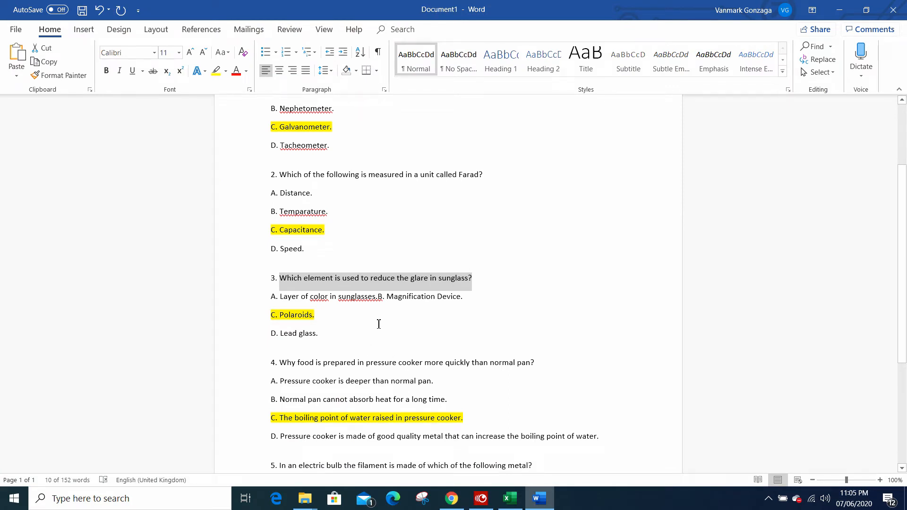
left_click_drag(372, 328, 285, 306)
left_click(336, 301)
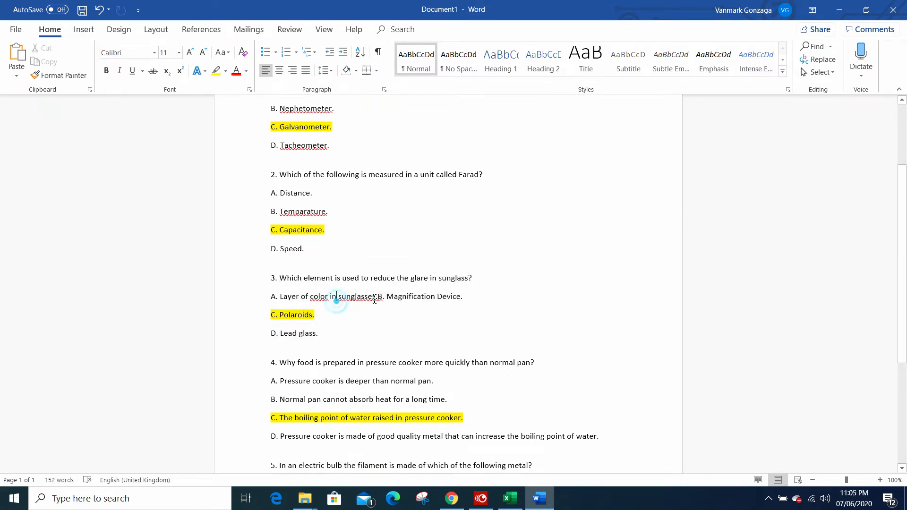
left_click(382, 297)
key("Return")
Step: Copy options "A. Layer of color in sunglasses." to "D. Lead glass." into question 3 in Chrome and delete the leftover Option 2
left_click_drag(342, 356, 274, 297)
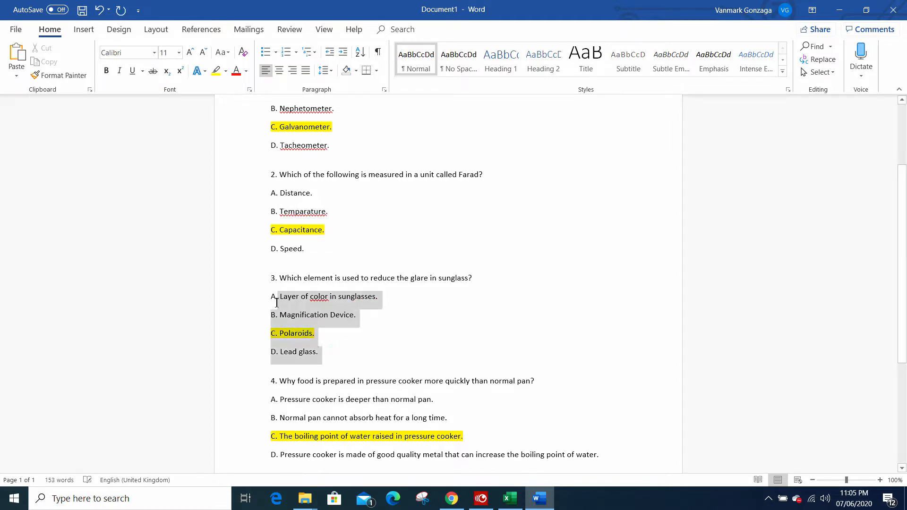
key("ctrl+c")
key("alt+Tab")
left_click(334, 265)
key("ctrl+a")
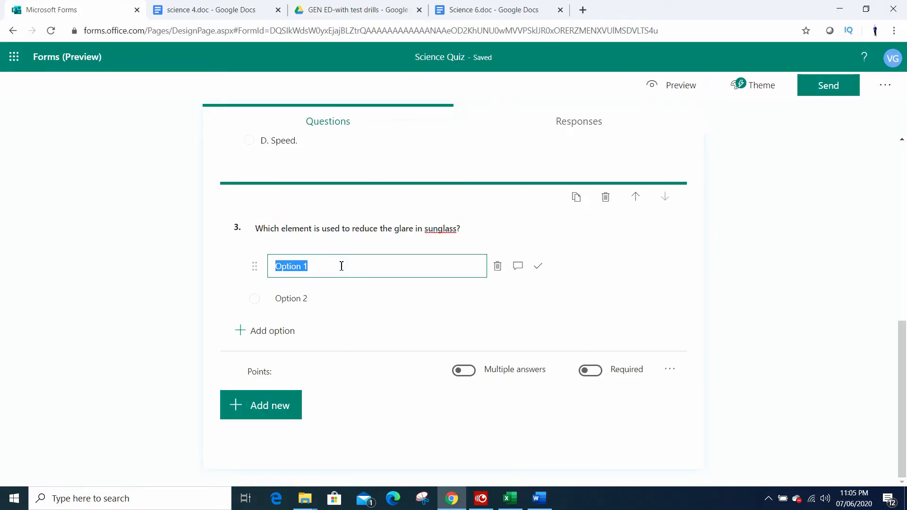
key("ctrl+v")
scroll(332, 310, "down", 2)
left_click(498, 299)
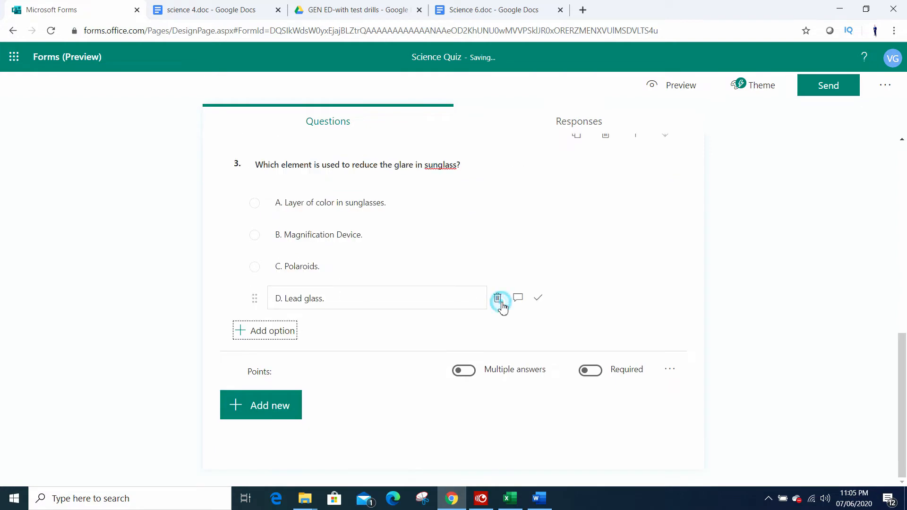
Step: Copy "Why food is prepared in pressure cooker more quickly than normal pan?" from the Word document into a new Choice question 4 in Chrome
key("alt+Tab")
scroll(403, 314, "down", 3)
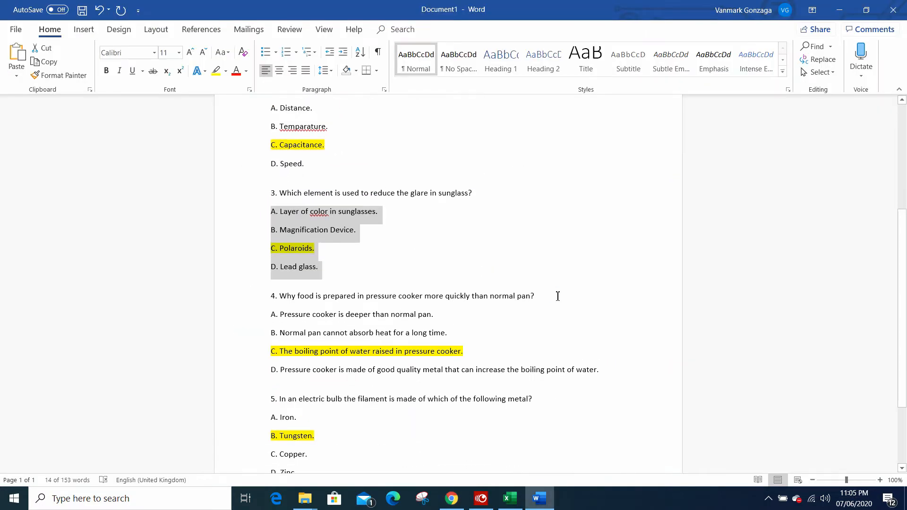
left_click_drag(558, 296, 303, 299)
key("alt+Tab")
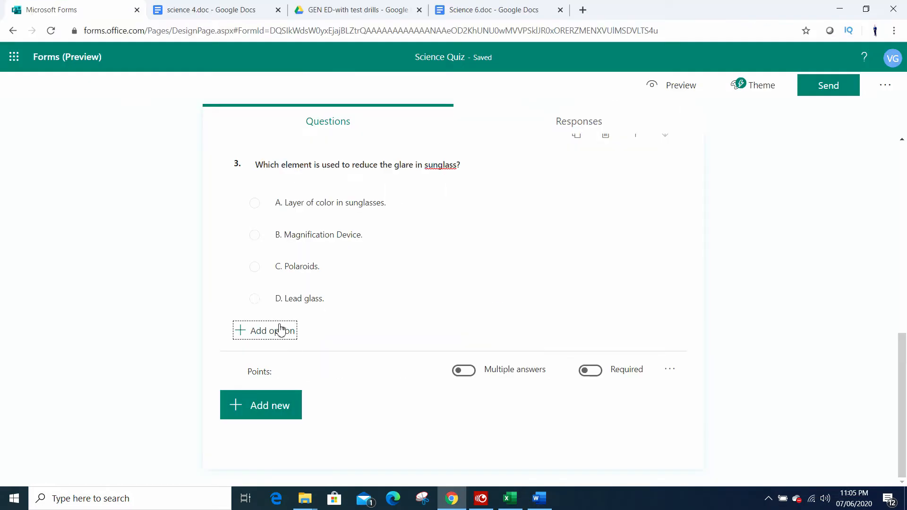
left_click(288, 402)
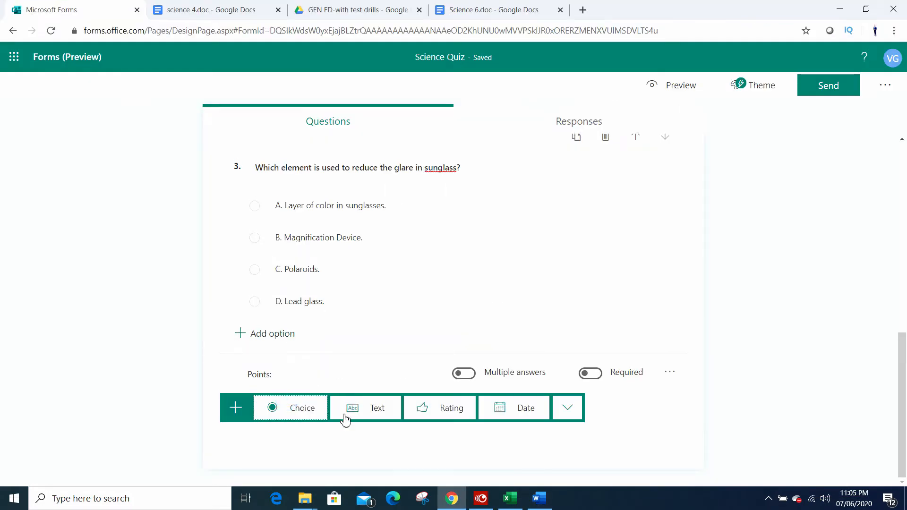
left_click(299, 407)
key("ctrl+v")
Step: Copy the four pressure cooker answer options A to D from the Word document into question 4 in Chrome and delete the leftover Option 2
key("alt+Tab")
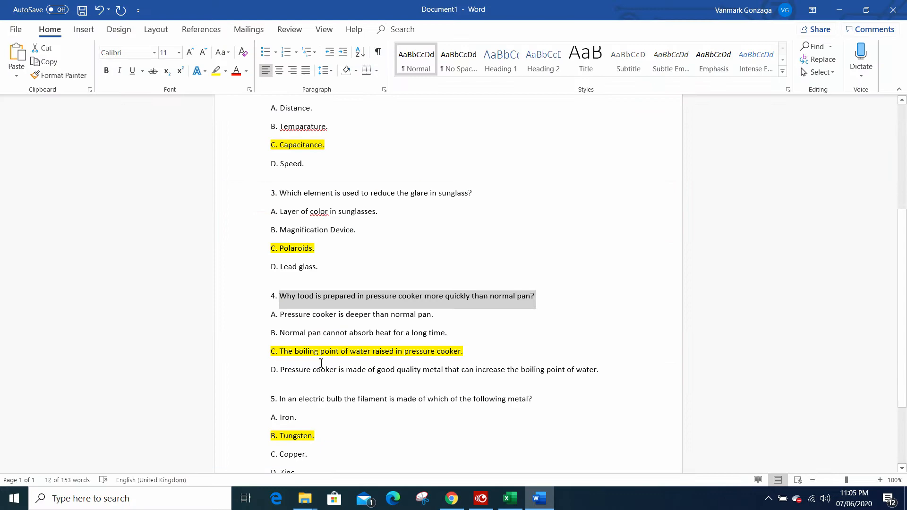
left_click(470, 348)
left_click_drag(612, 378, 259, 316)
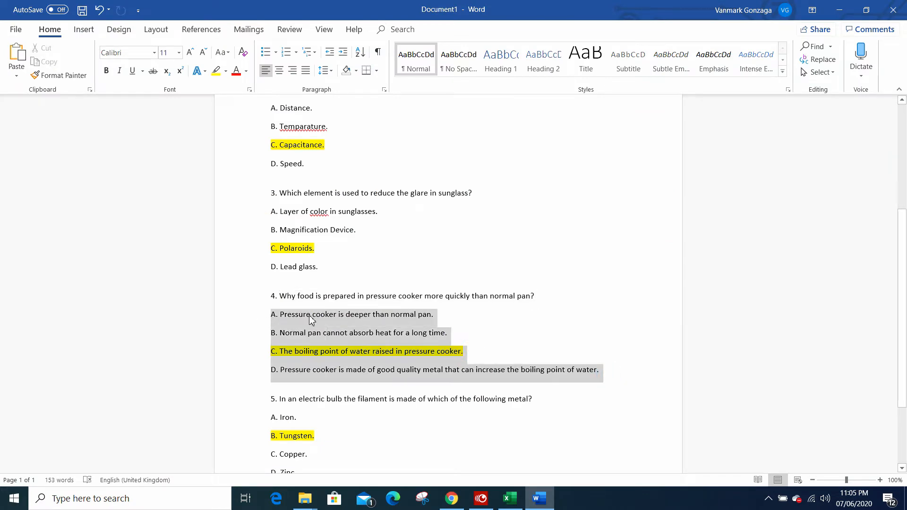
key("ctrl+c")
key("alt+Tab")
left_click(328, 265)
key("ctrl+v")
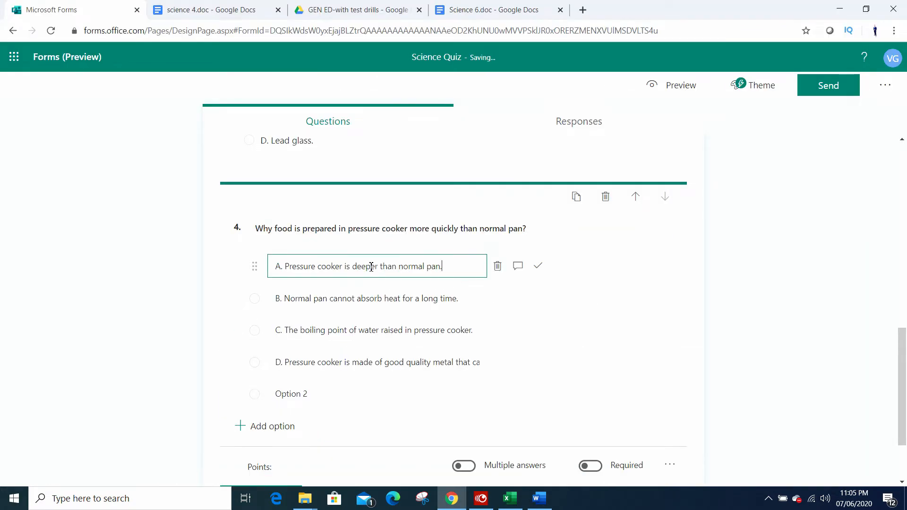
scroll(381, 314, "down", 2)
left_click(272, 299)
left_click(497, 298)
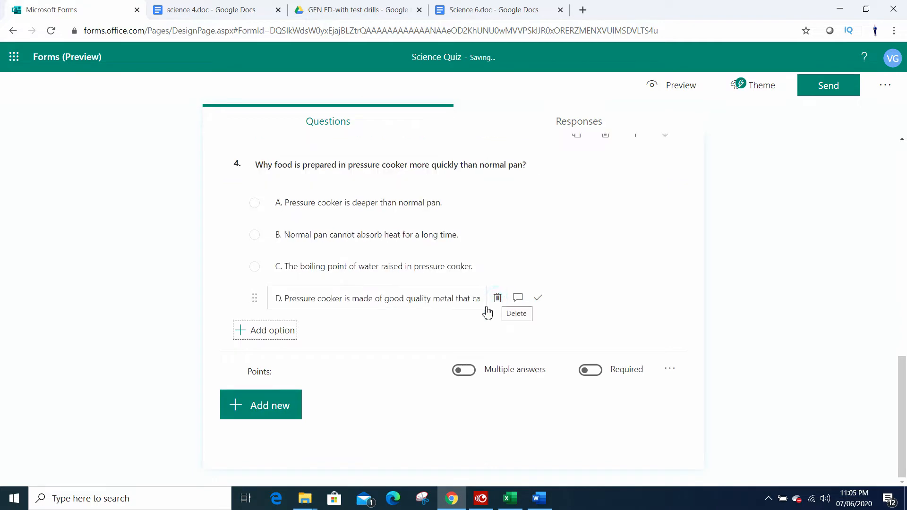
Step: Copy "In an electric bulb the filament is made of which of the following metal?" from Word into a new Choice question 5 in Chrome
key("alt+Tab")
scroll(303, 350, "down", 4)
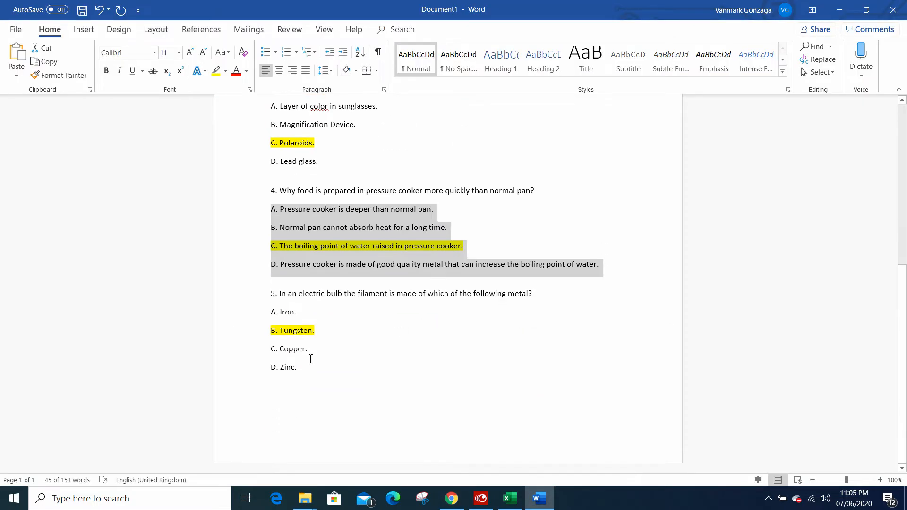
left_click_drag(310, 368, 265, 307)
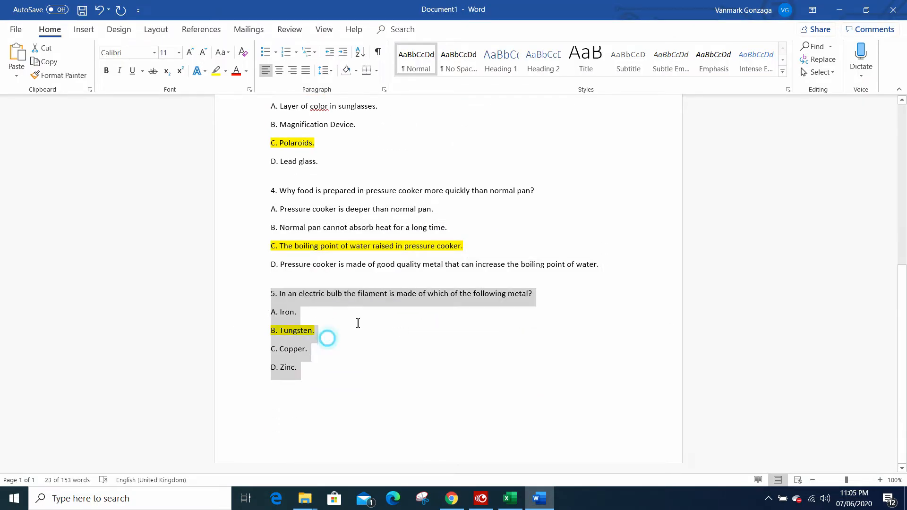
left_click_drag(536, 293, 285, 292)
key("ctrl+c")
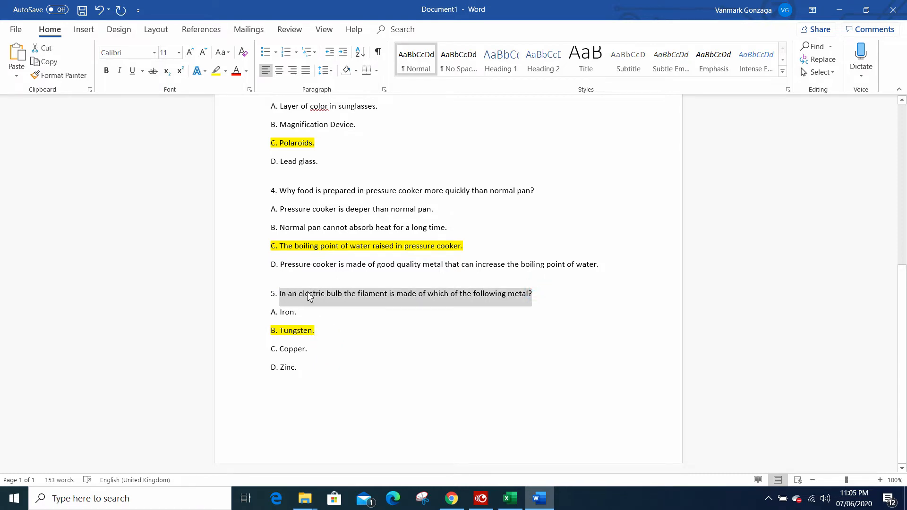
key("alt+Tab")
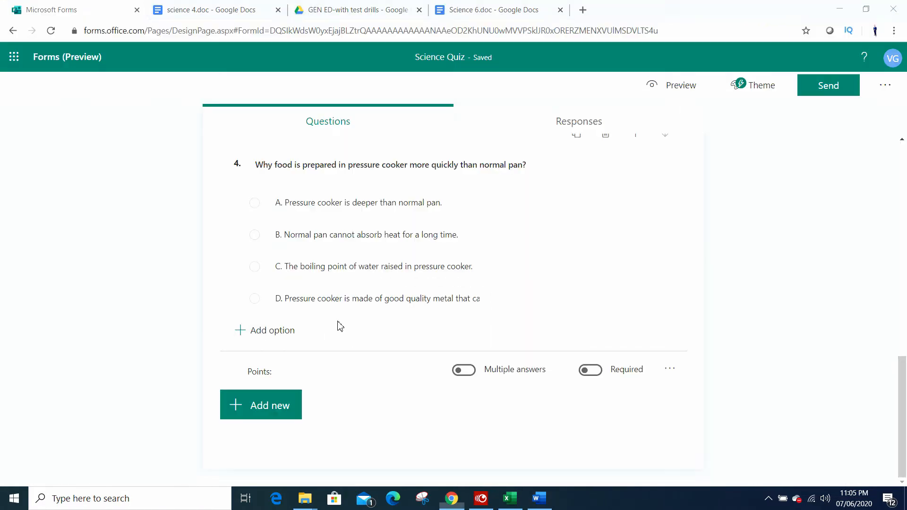
left_click(278, 405)
left_click(315, 413)
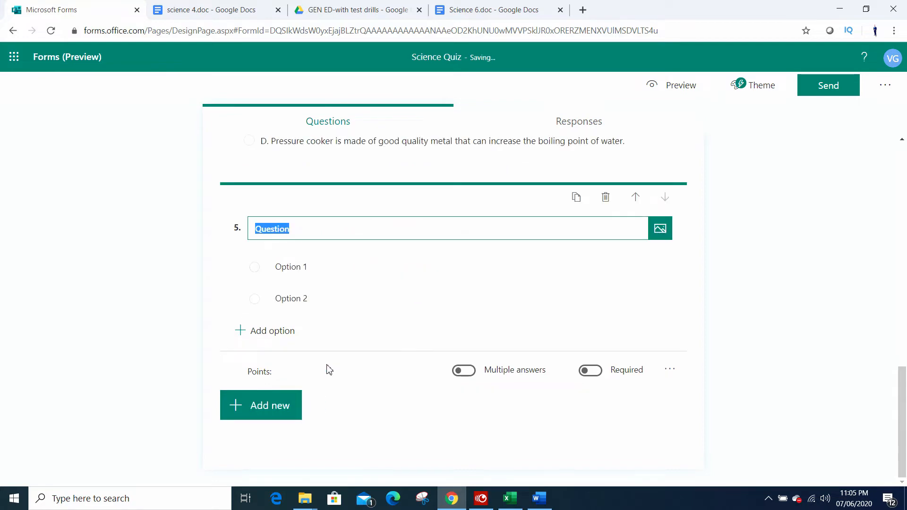
key("ctrl+v")
Step: Copy the four options "A. Iron." to "D. Zinc." from the Word document into question 5 in Chrome and delete the leftover Option 2
key("alt+Tab")
left_click_drag(332, 354, 293, 320)
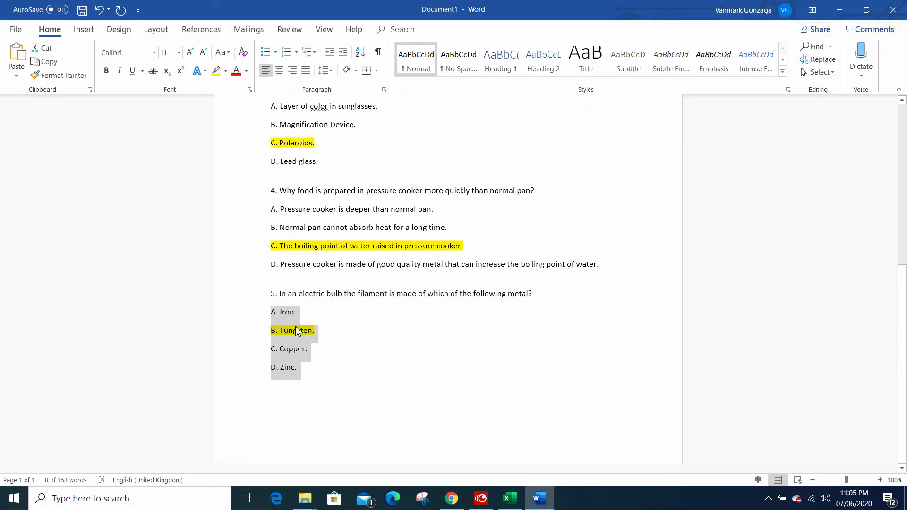
key("ctrl+c")
key("alt+Tab")
left_click(328, 267)
key("ctrl+v")
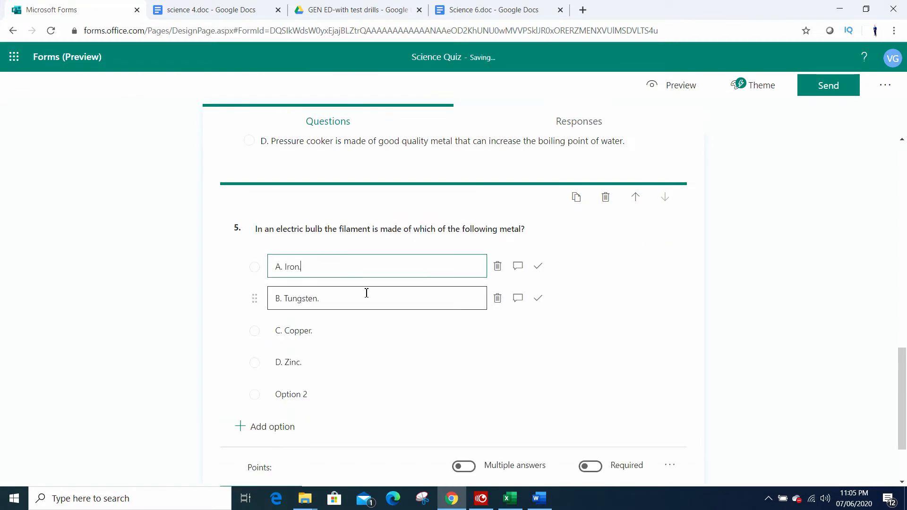
scroll(376, 314, "down", 1)
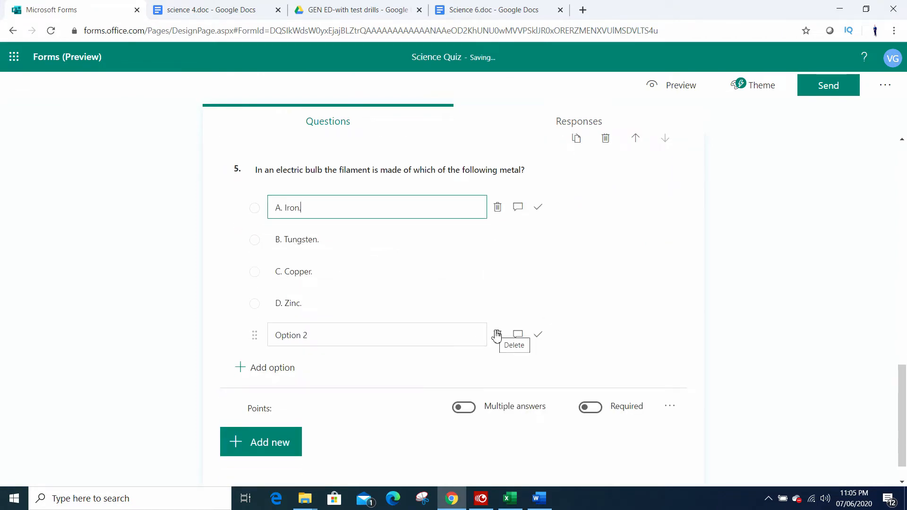
left_click(497, 336)
Step: Open the preview of the Science Quiz form to check its questions and options
scroll(488, 344, "up", 15)
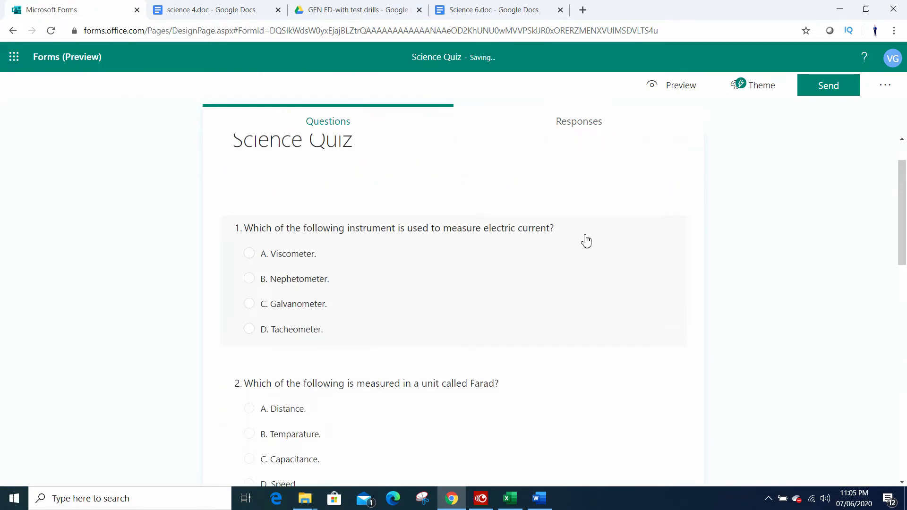
left_click(676, 93)
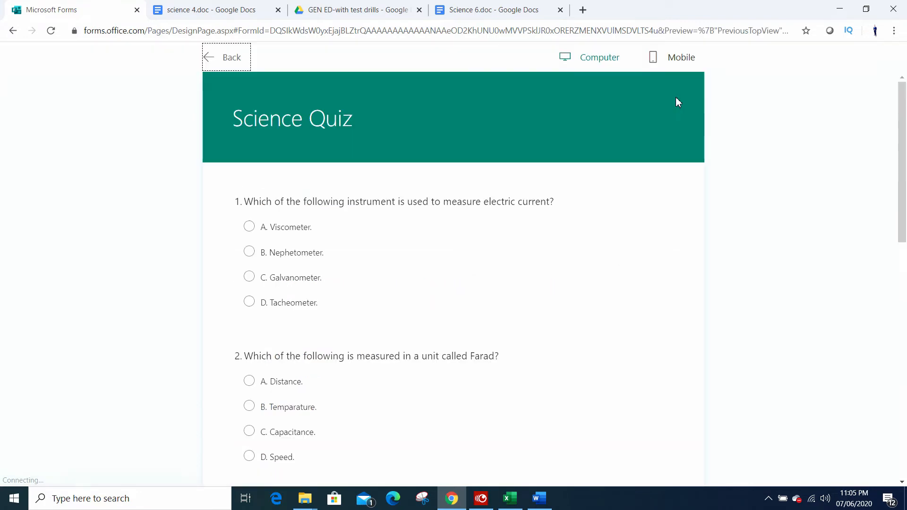
Step: Look through all five questions in the Science Quiz preview and return to editing the form
scroll(620, 275, "down", 3)
scroll(620, 276, "down", 5)
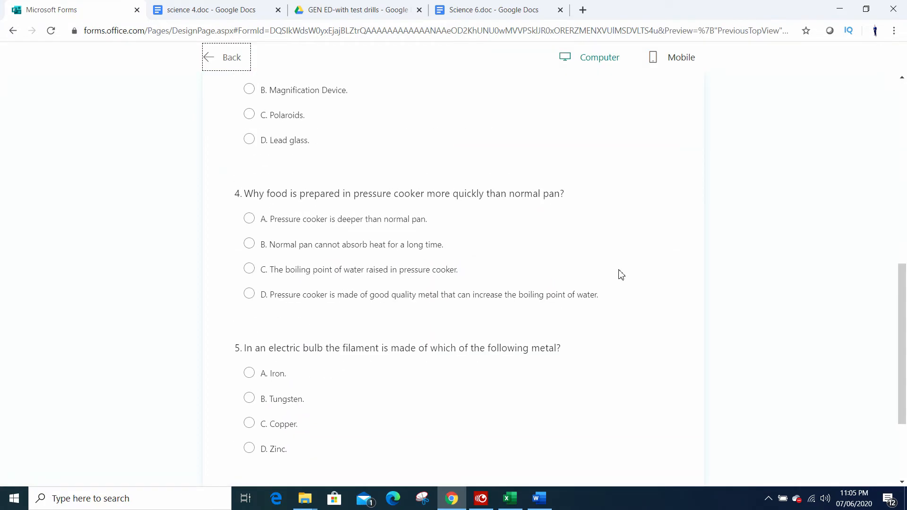
scroll(621, 275, "down", 3)
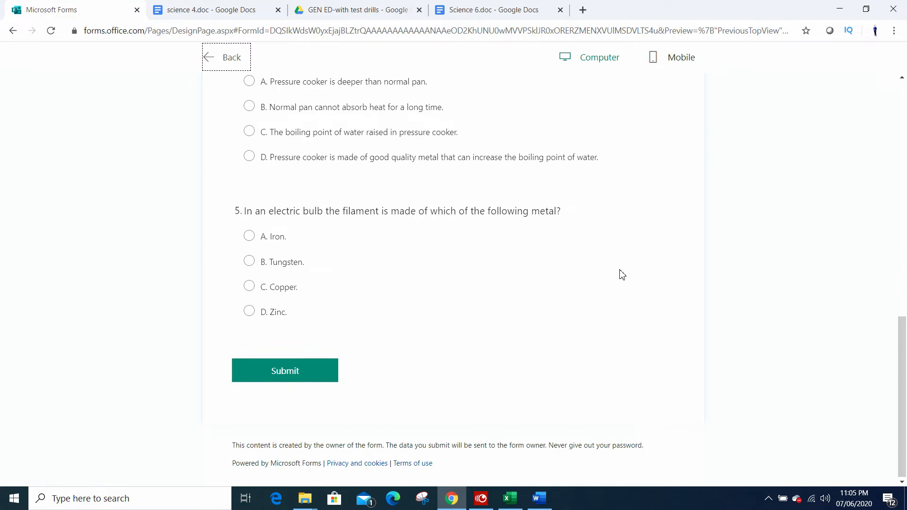
scroll(621, 278, "up", 11)
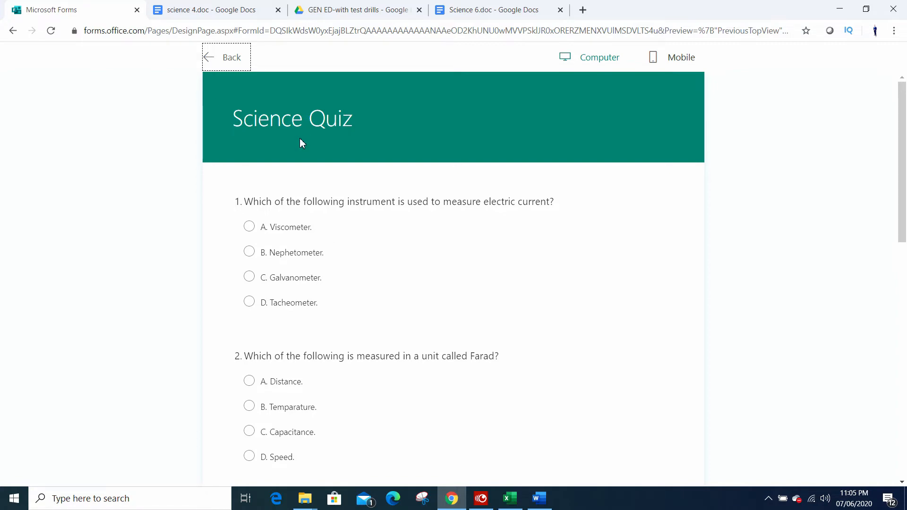
left_click(238, 65)
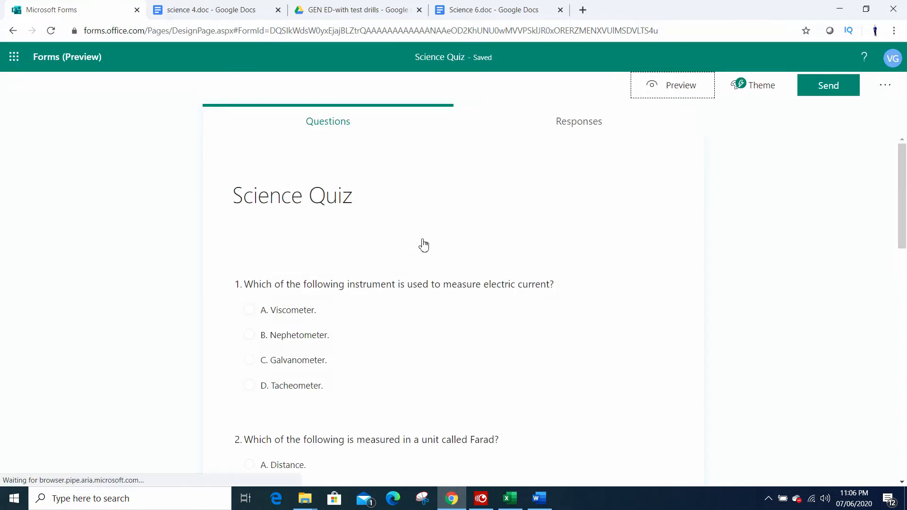
Step: Check the highlighted answer to question 1 in Word and mark "C. Galvanometer." as the correct answer in Chrome
scroll(467, 353, "up", 15)
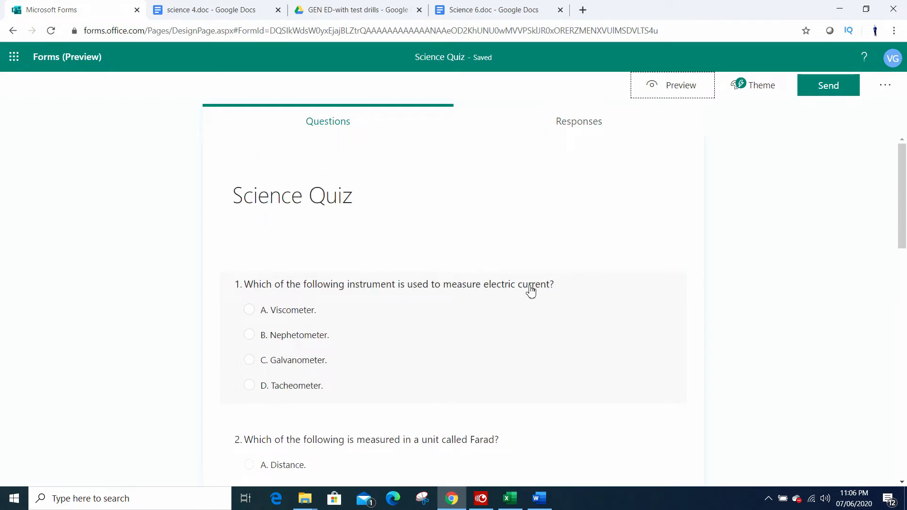
scroll(531, 291, "down", 3)
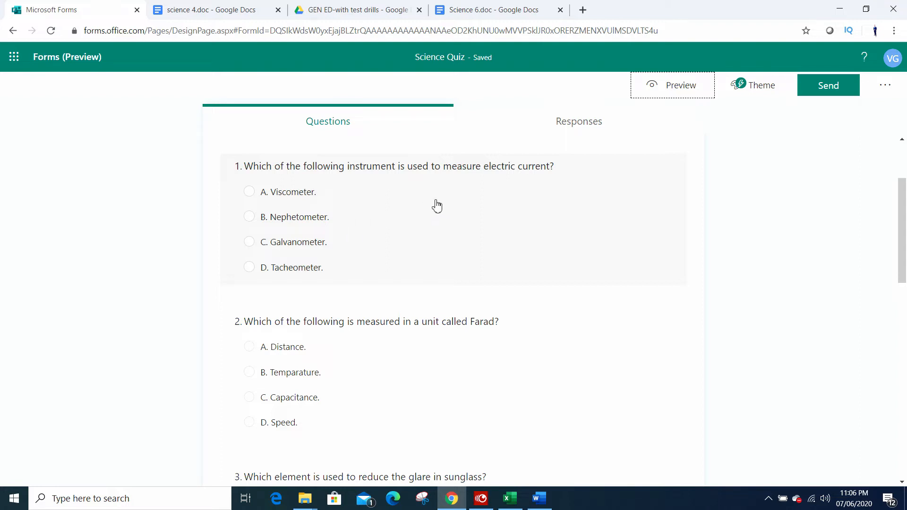
left_click(473, 195)
left_click(608, 240)
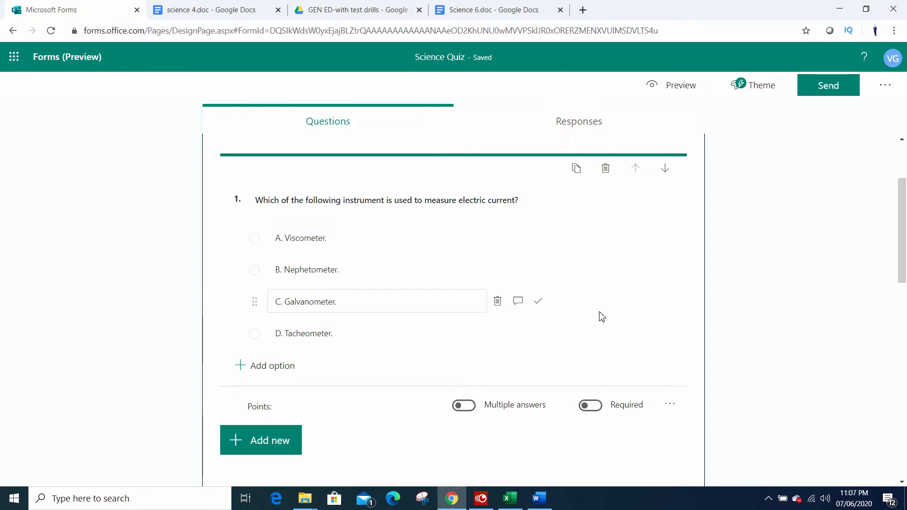
key("alt+Tab")
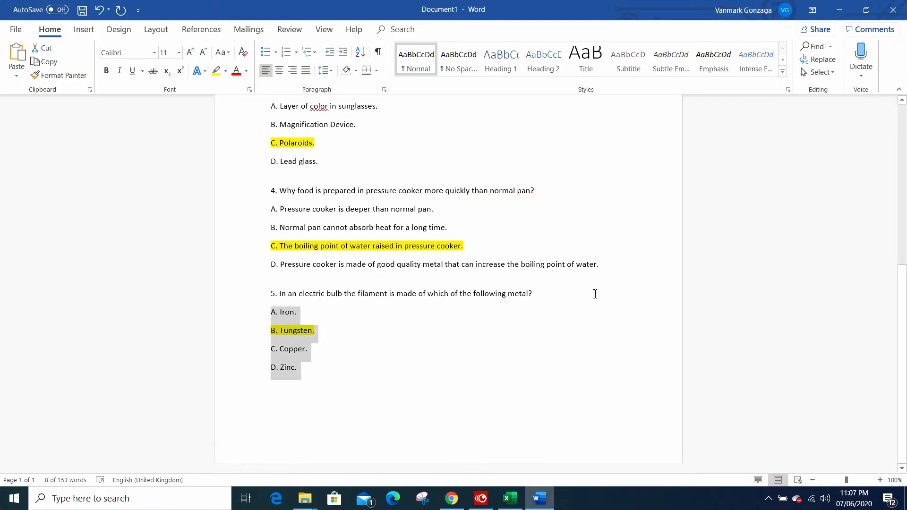
scroll(518, 345, "up", 10)
scroll(518, 344, "up", 1)
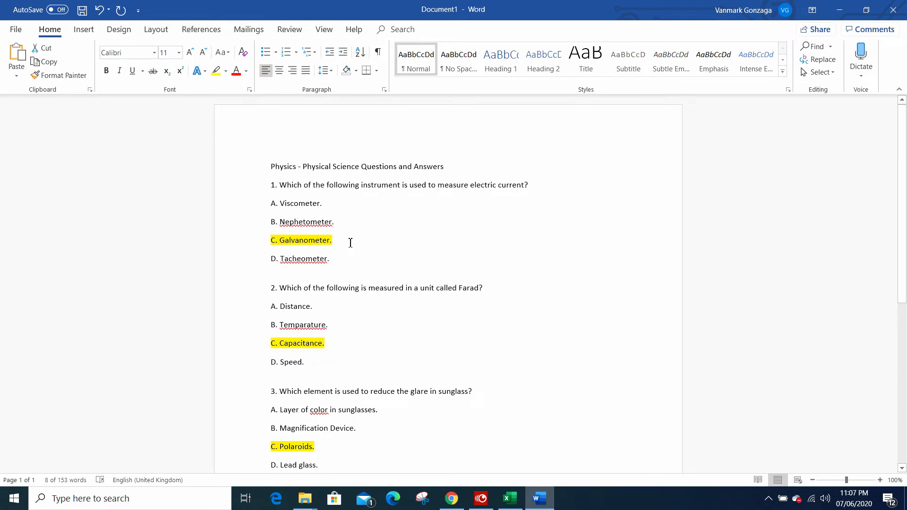
key("alt+Tab")
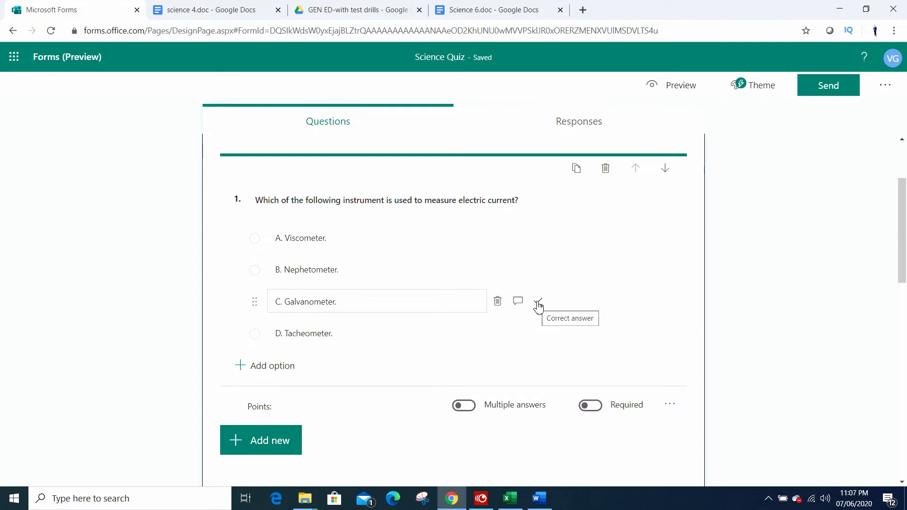
left_click(538, 304)
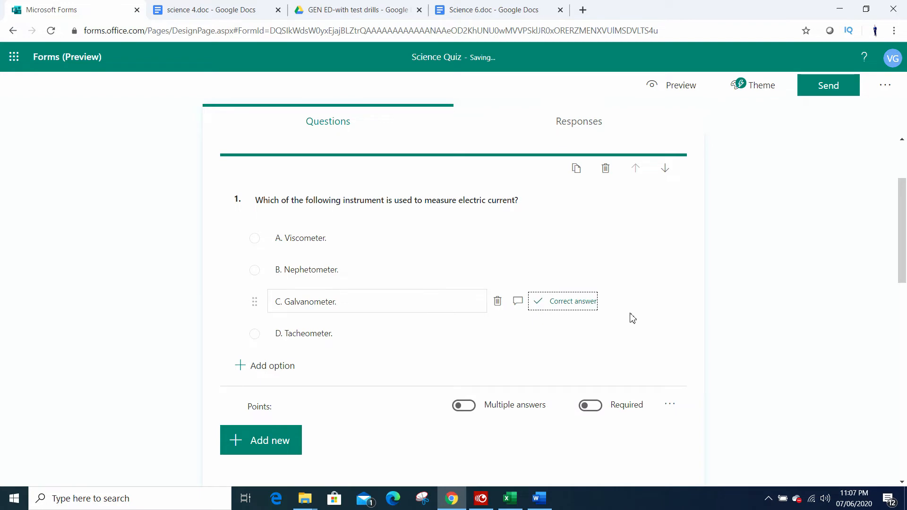
Step: Check the highlighted answer to question 2 in Word and mark "C. Capacitance." as the correct answer in Chrome
scroll(631, 316, "down", 2)
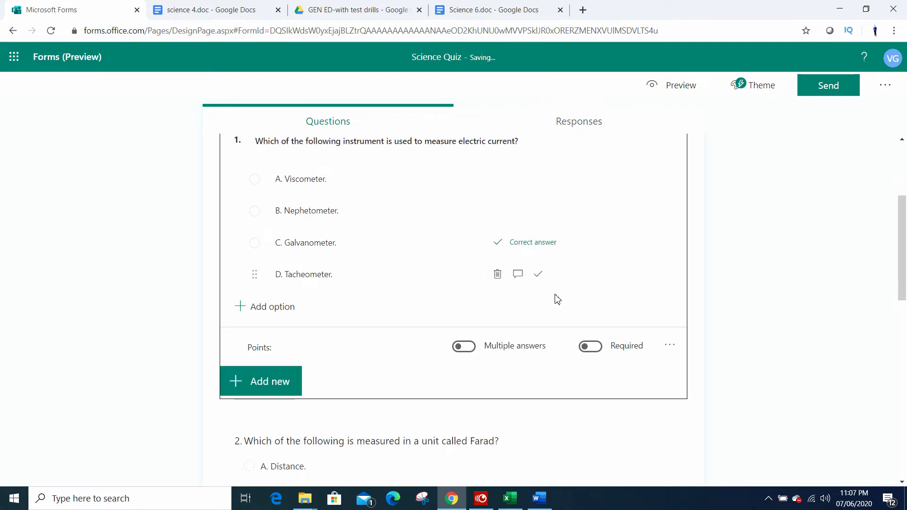
key("alt+Tab")
key("alt+Tab")
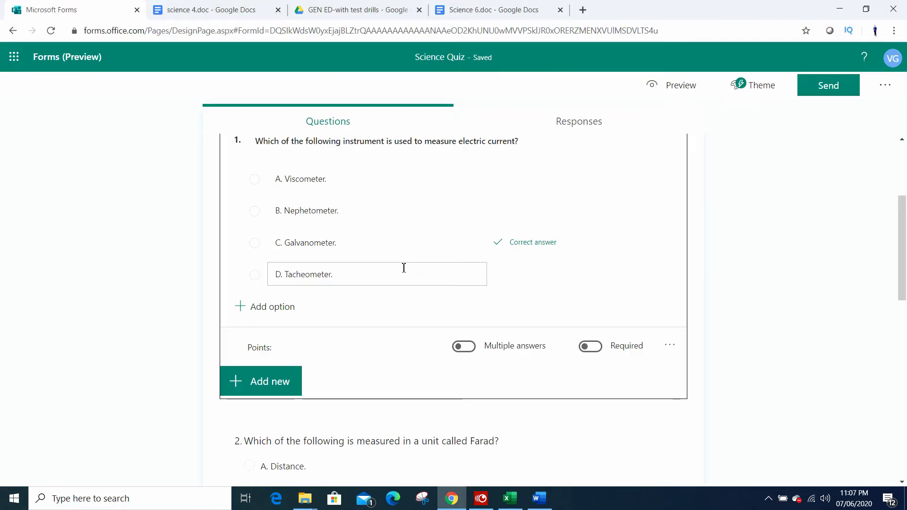
key("alt+Tab")
left_click_drag(335, 345, 259, 338)
left_click(362, 350)
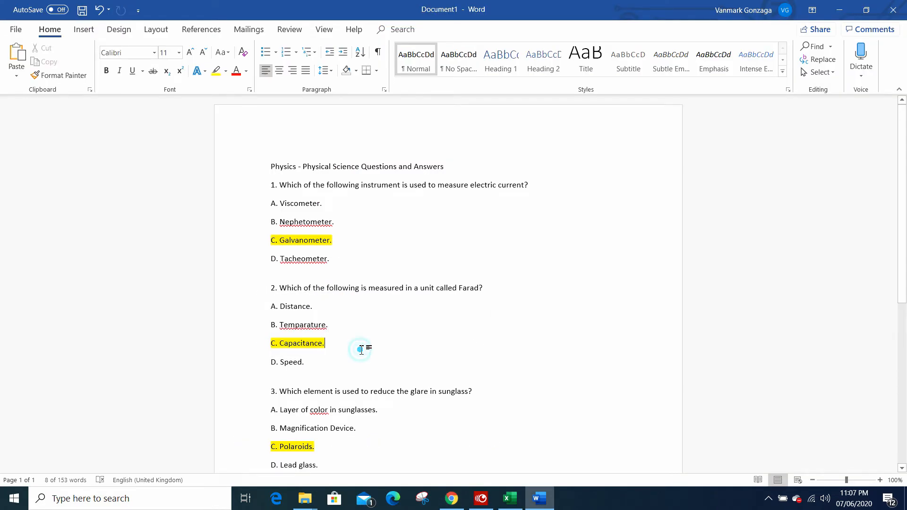
left_click_drag(346, 348, 262, 346)
key("alt+Tab")
scroll(492, 300, "down", 3)
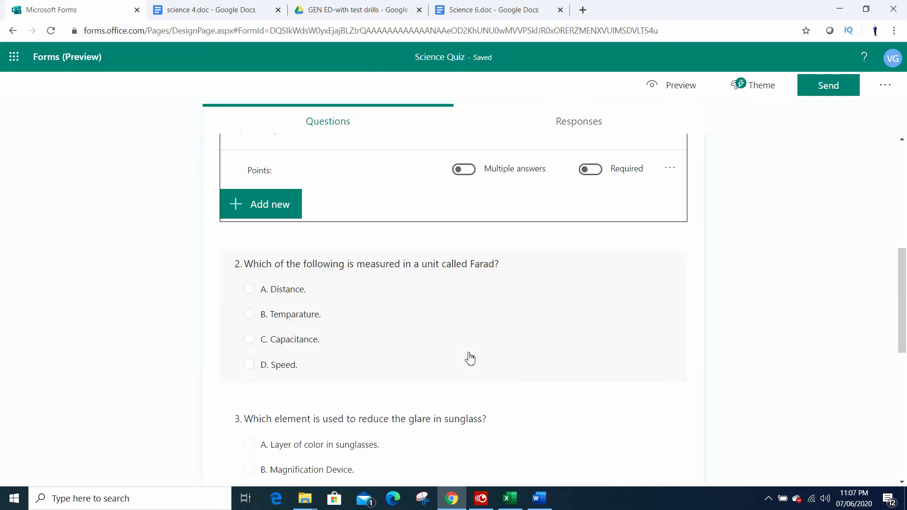
left_click(468, 358)
key("alt+Tab")
Step: Check the highlighted answer to question 3 in Word and mark "C. Polaroids." as the correct answer in Chrome
key("alt+Tab")
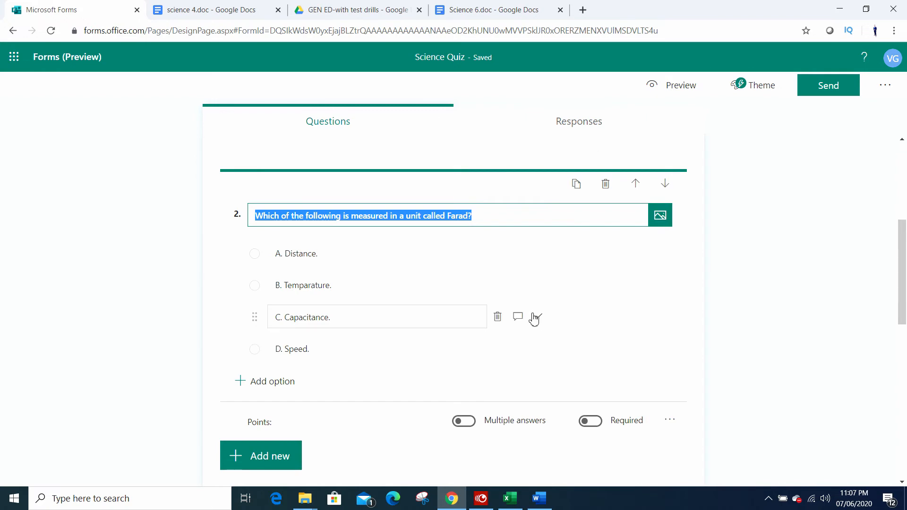
left_click(534, 316)
key("alt+Tab")
scroll(493, 373, "down", 1)
key("alt+Tab")
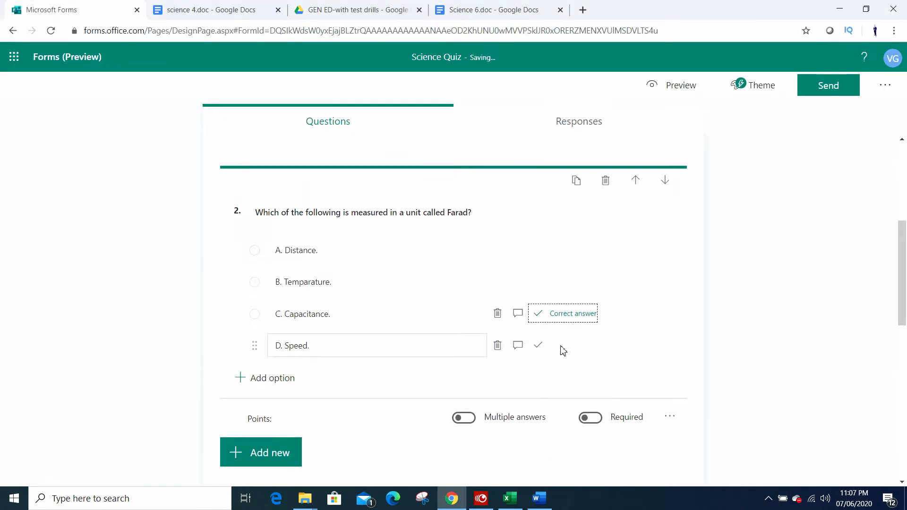
scroll(486, 361, "down", 5)
left_click(588, 359)
left_click(538, 316)
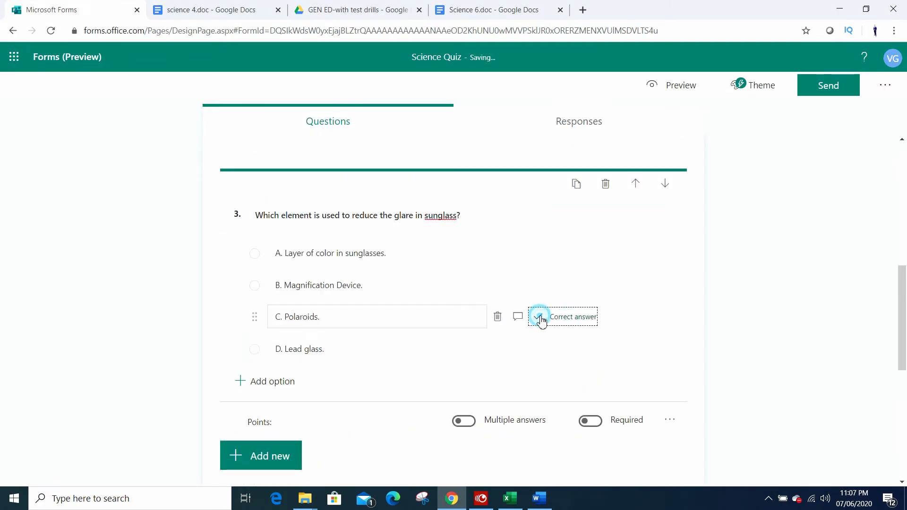
Step: Check question 4's highlighted answer in Word and mark "C. The boiling point of water raised in pressure cooker." as correct in Chrome
key("alt+Tab")
scroll(460, 276, "down", 1)
key("alt+Tab")
scroll(567, 360, "down", 3)
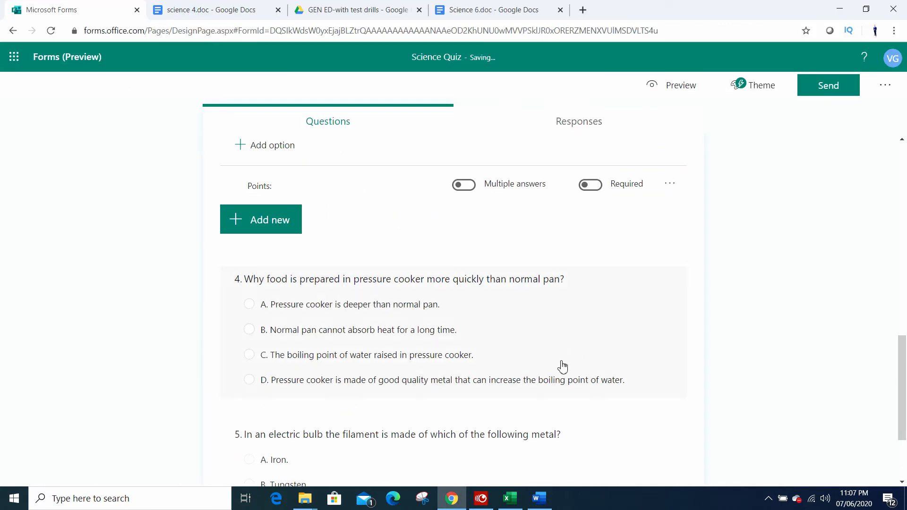
key("alt+Tab")
key("alt+Tab")
left_click(515, 348)
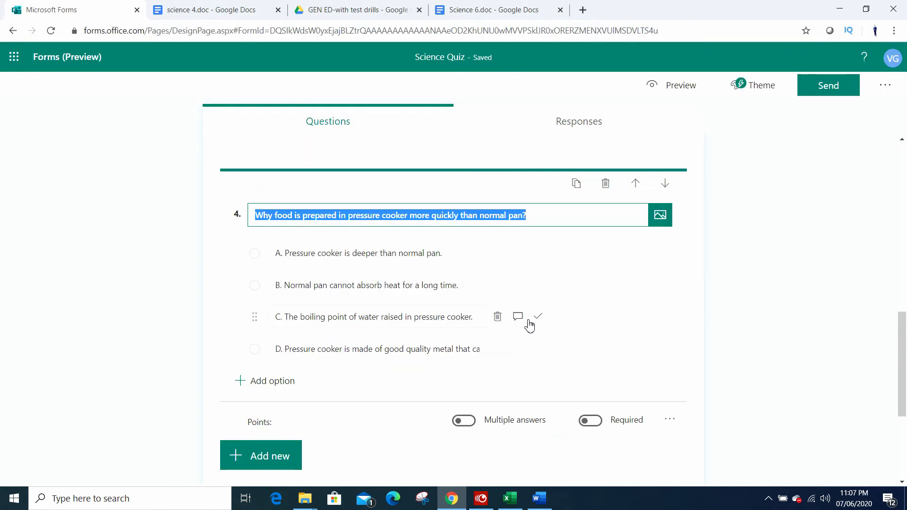
left_click(538, 317)
Step: Check the highlighted answer to question 5 in Word and mark "B. Tungsten." as the correct answer in Chrome
key("alt+Tab")
scroll(452, 360, "down", 3)
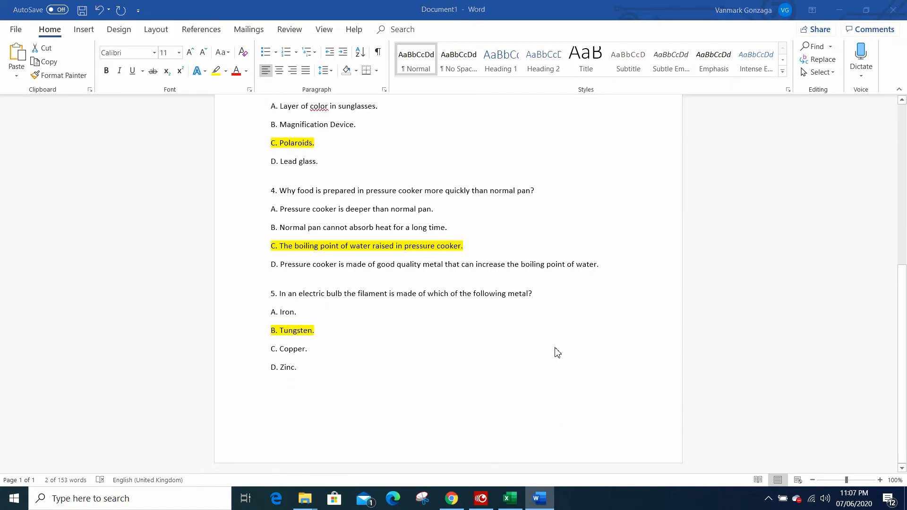
key("alt+Tab")
scroll(536, 364, "down", 4)
left_click(545, 393)
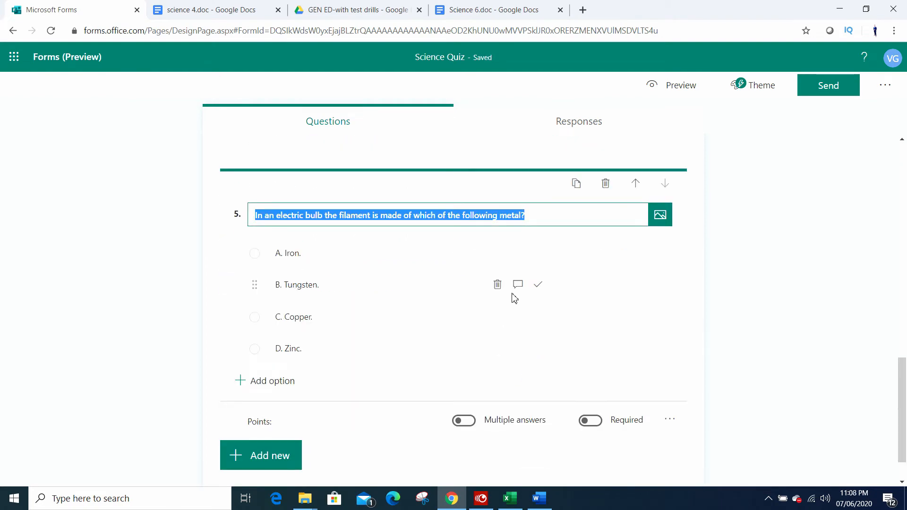
left_click(535, 287)
Step: Add a message field for respondents who select "C. Galvanometer." in question 1, leaving its placeholder text
scroll(558, 424, "up", 5)
scroll(557, 424, "up", 10)
key("alt+Tab")
key("alt+Tab")
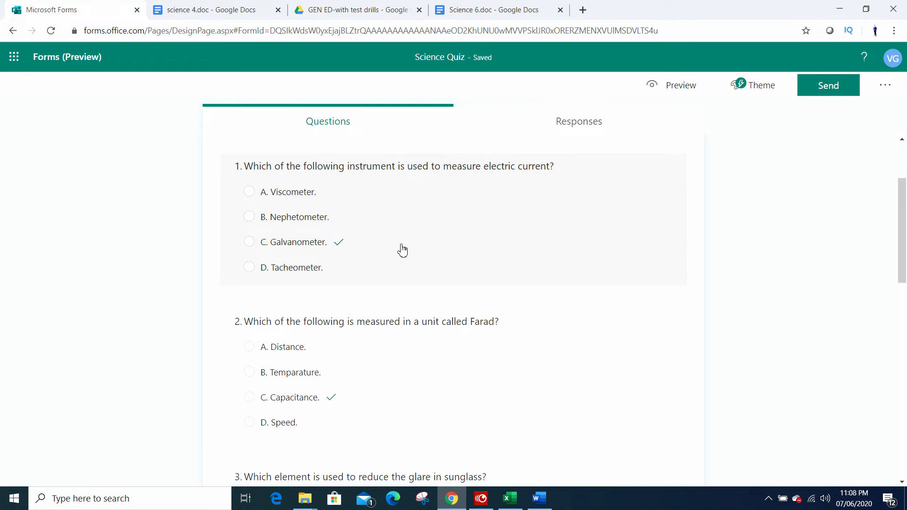
left_click(398, 250)
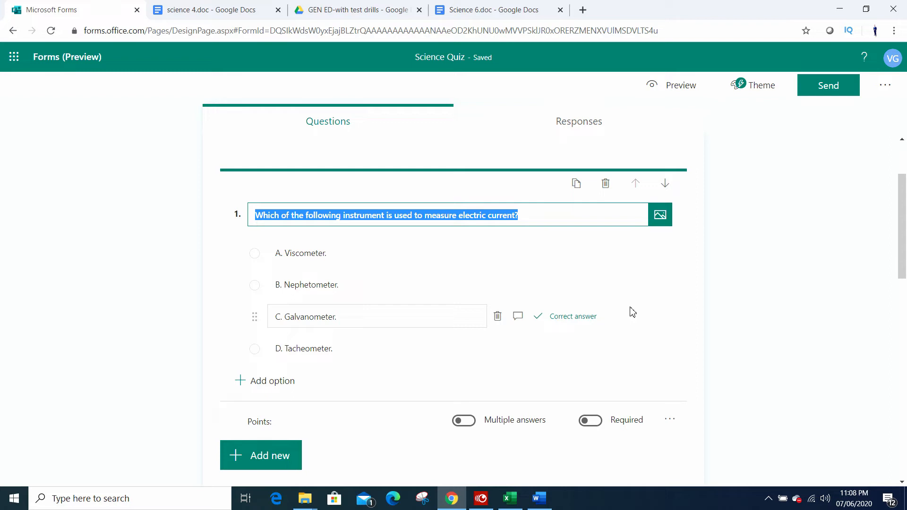
left_click(518, 319)
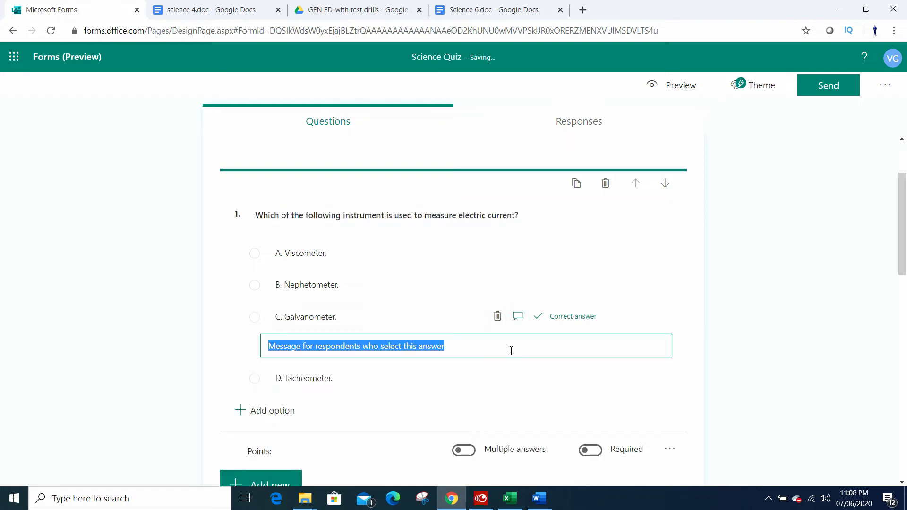
left_click_drag(518, 346, 238, 358)
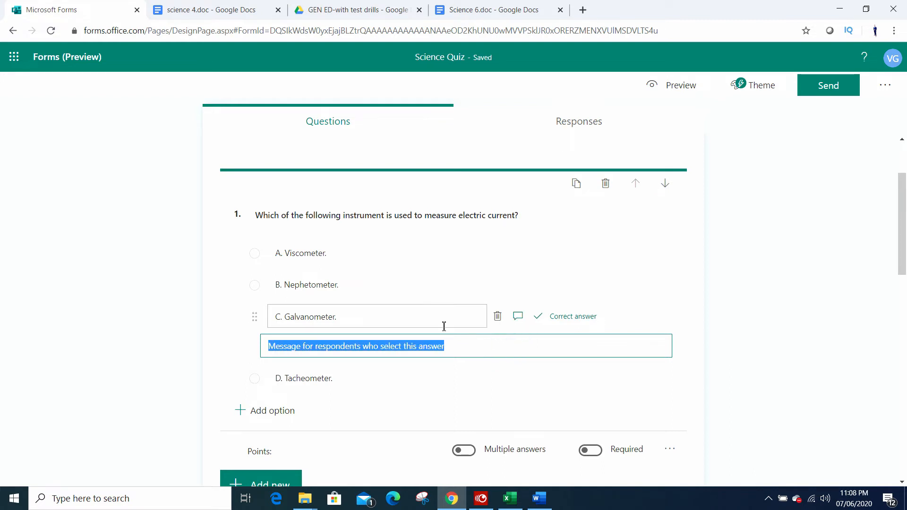
scroll(662, 277, "down", 3)
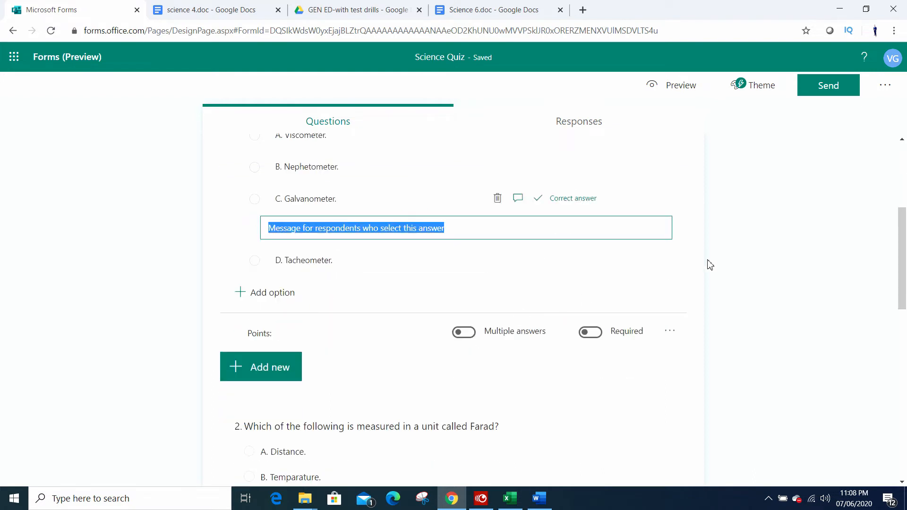
scroll(751, 277, "down", 1)
scroll(723, 278, "up", 2)
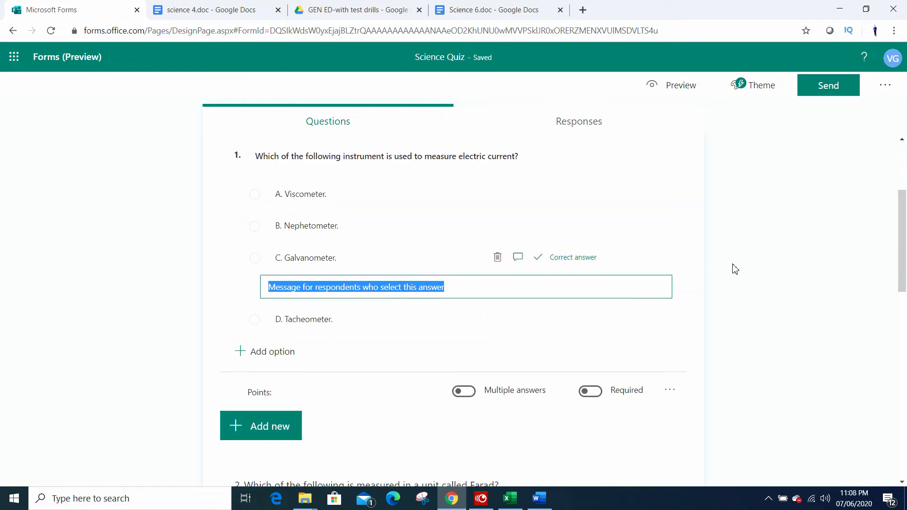
left_click(680, 258)
left_click(629, 280)
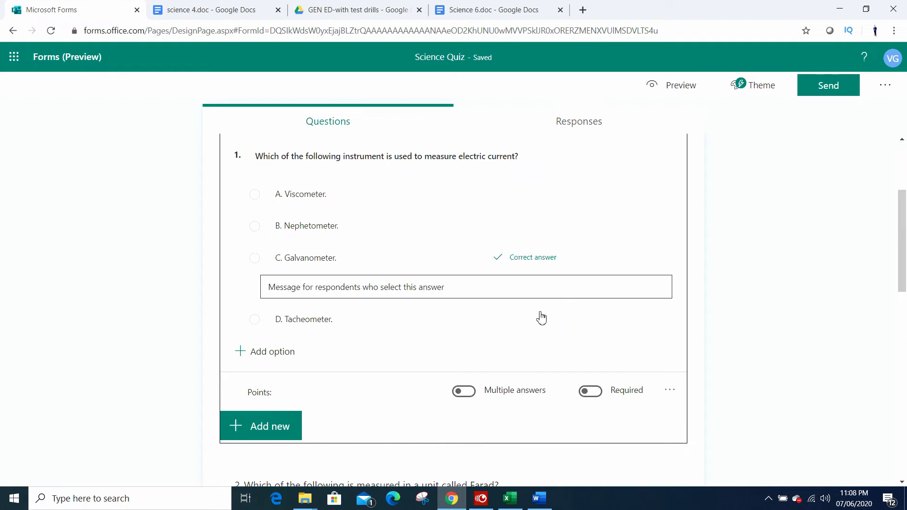
Step: Make question 1, about the instrument that measures electric current, a required question
scroll(520, 340, "down", 5)
scroll(496, 359, "up", 3)
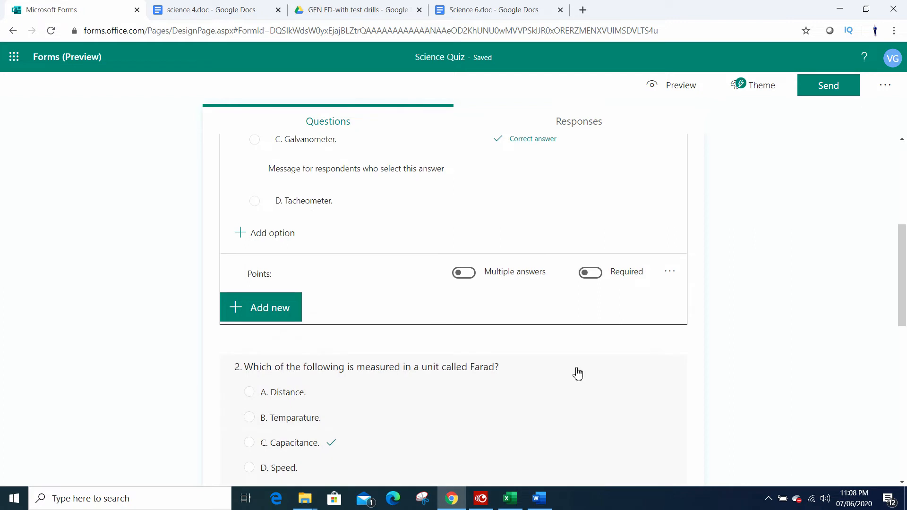
scroll(578, 372, "down", 2)
scroll(593, 370, "up", 3)
scroll(604, 381, "up", 3)
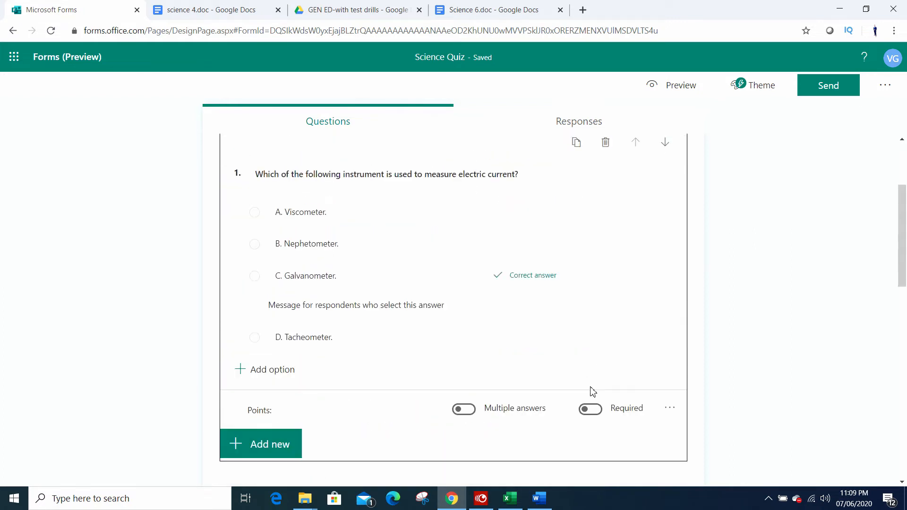
scroll(585, 381, "down", 3)
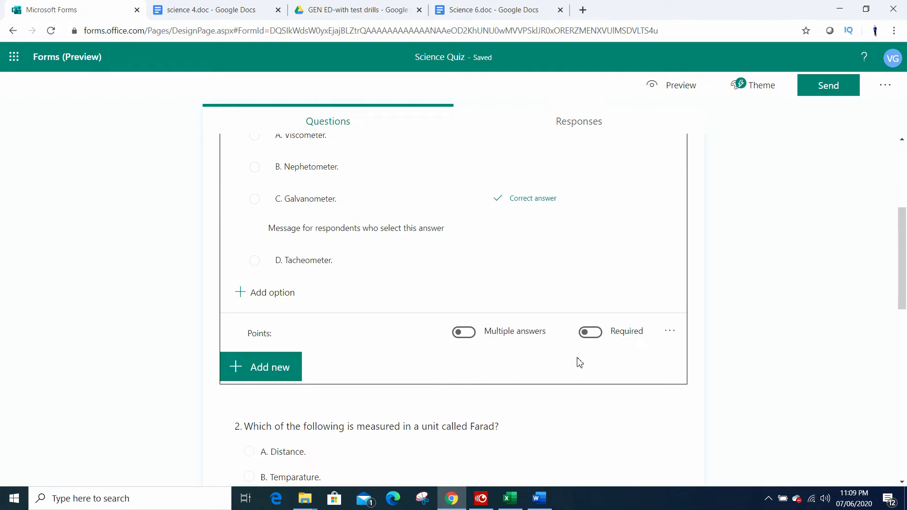
scroll(573, 364, "up", 2)
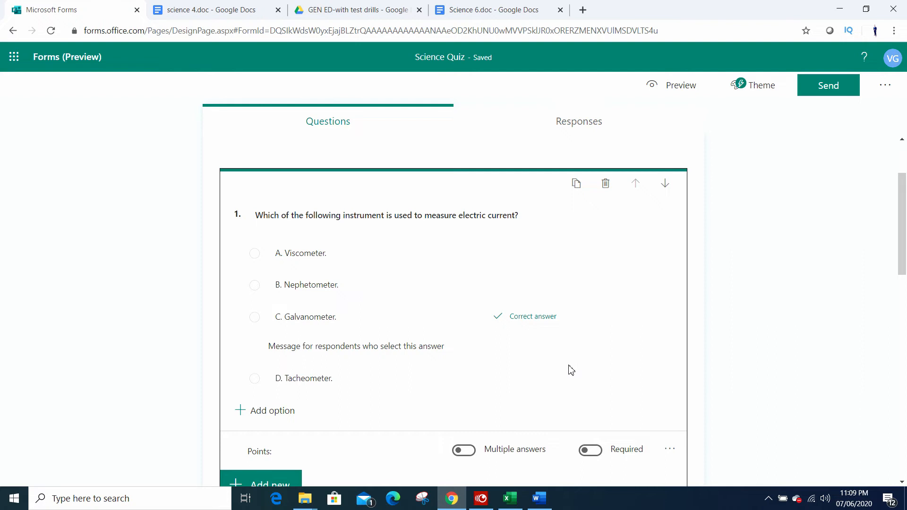
scroll(571, 371, "down", 2)
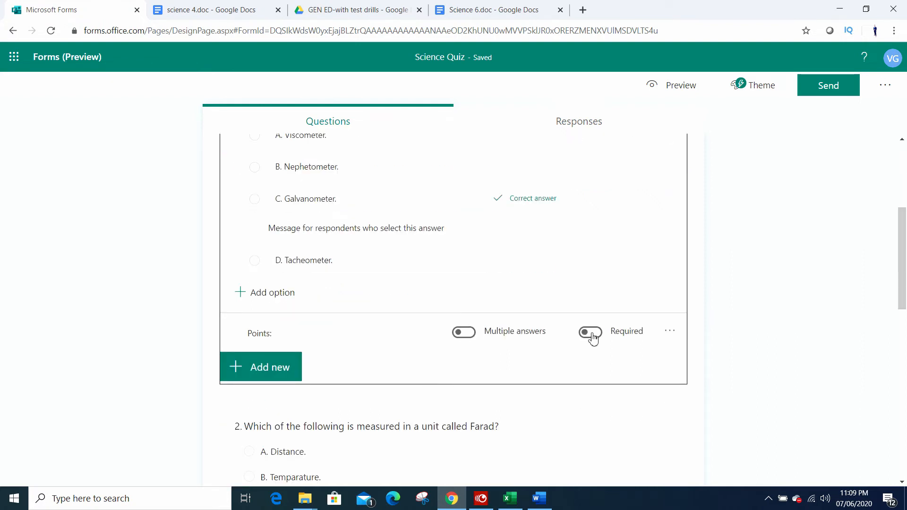
left_click(593, 333)
Step: Make question 2, about the unit called Farad, and question 3, about reducing glare in sunglass, required questions
scroll(595, 345, "down", 3)
left_click(586, 342)
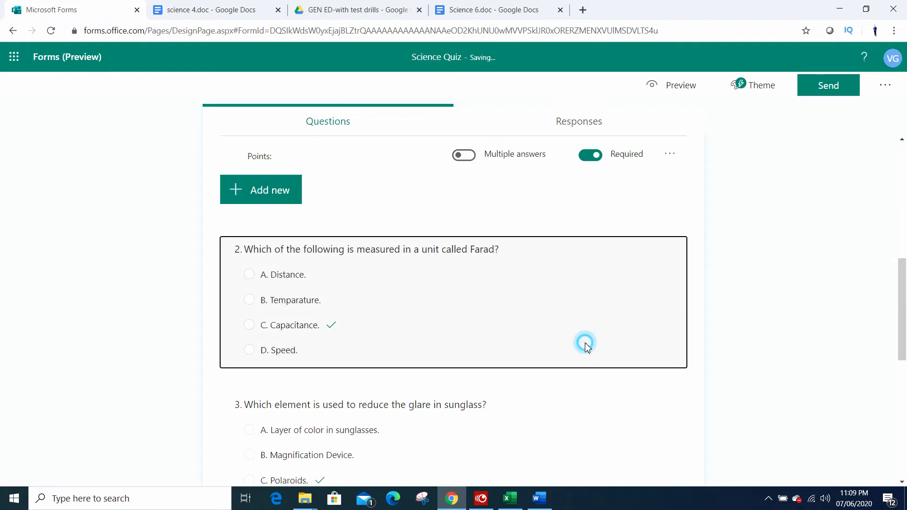
scroll(600, 345, "down", 2)
left_click(589, 303)
scroll(590, 321, "down", 3)
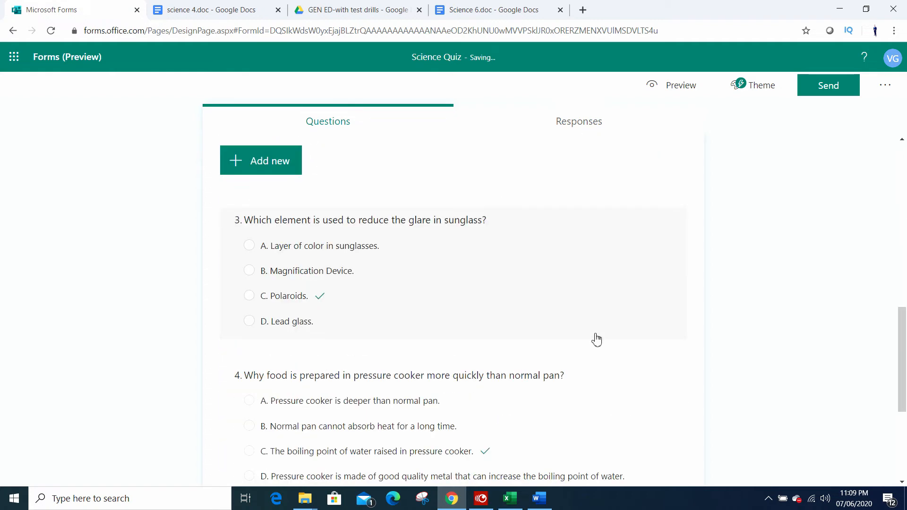
left_click(597, 326)
left_click(591, 421)
Step: Make question 4, about the pressure cooker, and question 5, about the electric bulb filament, required questions
scroll(609, 378, "down", 3)
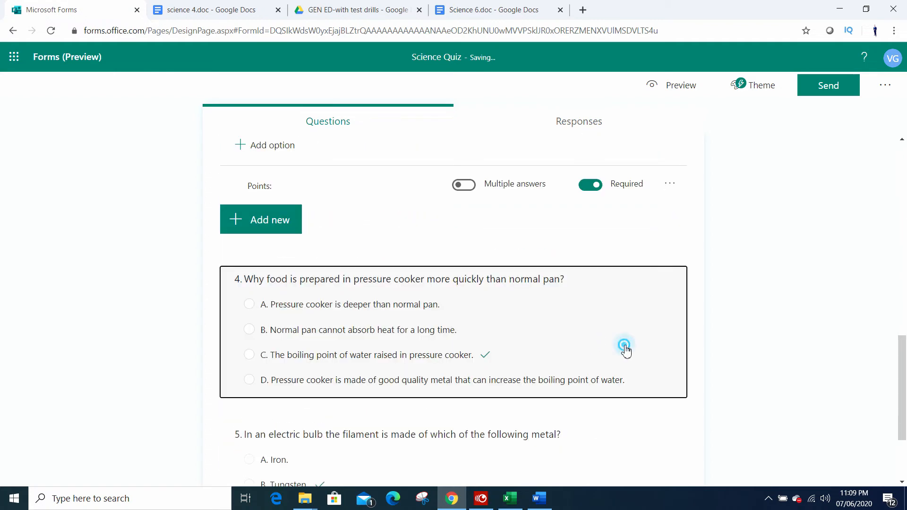
left_click(623, 349)
left_click(590, 421)
scroll(593, 419, "down", 4)
left_click(599, 358)
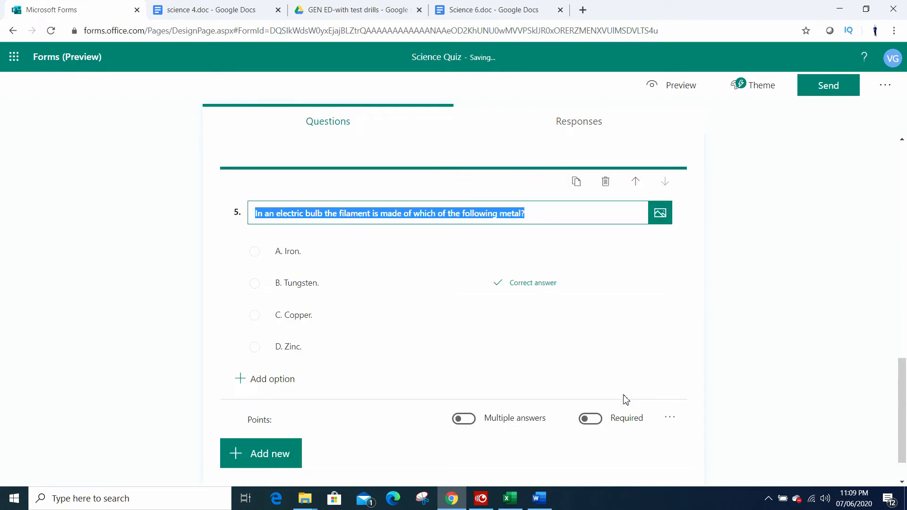
scroll(596, 378, "down", 1)
left_click(590, 370)
Step: Set the points for question 1, about the instrument that measures electric current, to 20
scroll(615, 395, "up", 5)
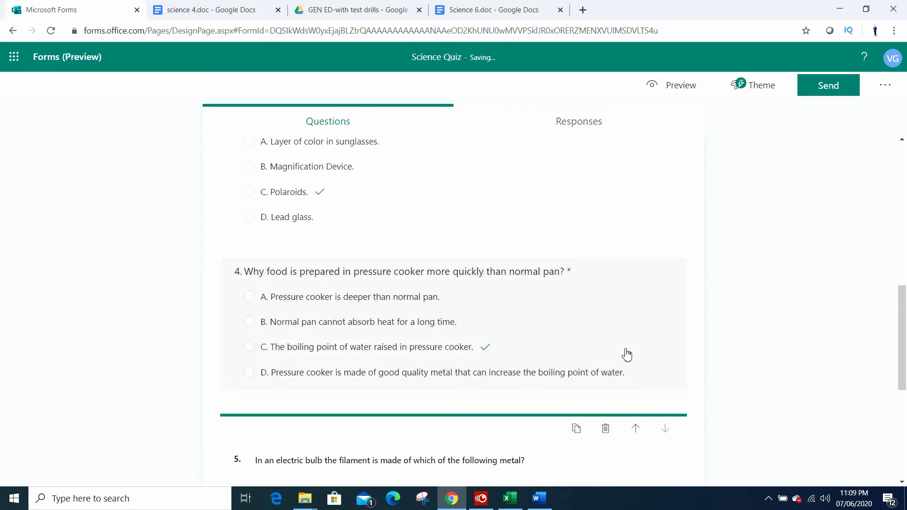
left_click(627, 359)
scroll(624, 390, "up", 9)
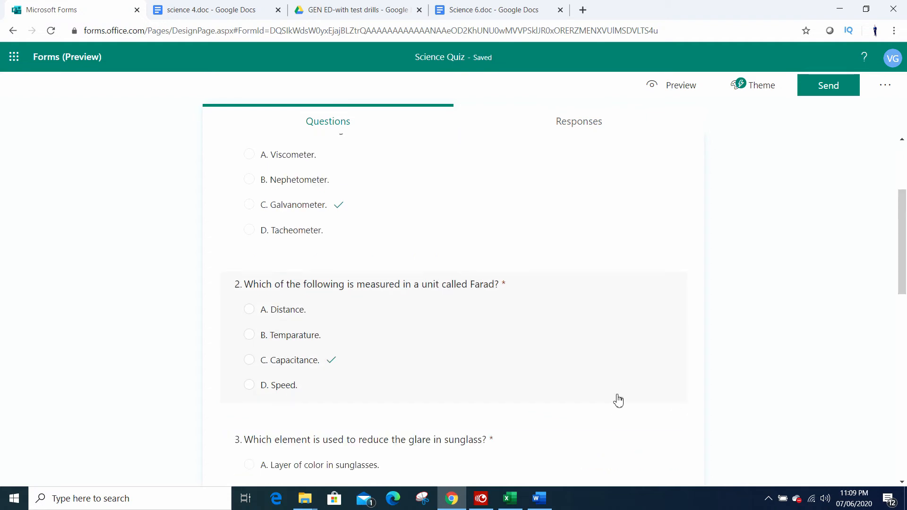
left_click(619, 399)
scroll(632, 371, "up", 5)
left_click(641, 375)
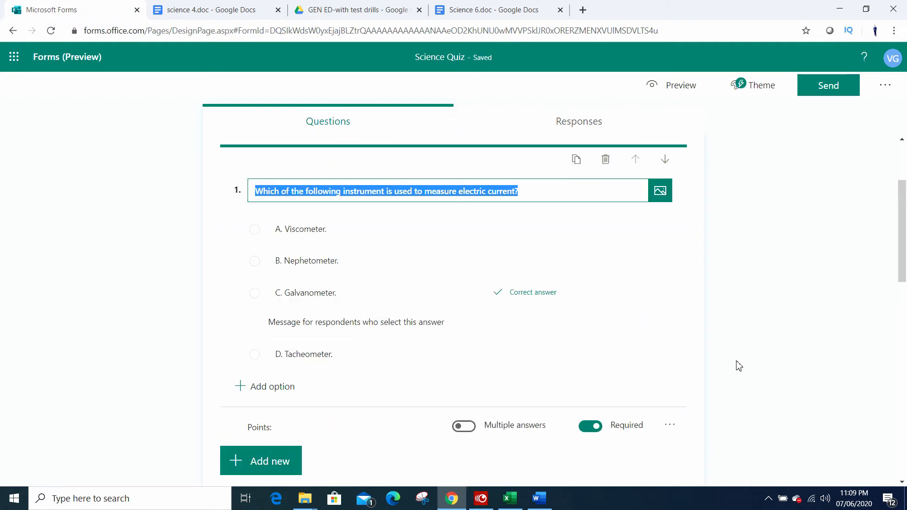
scroll(794, 397, "down", 2)
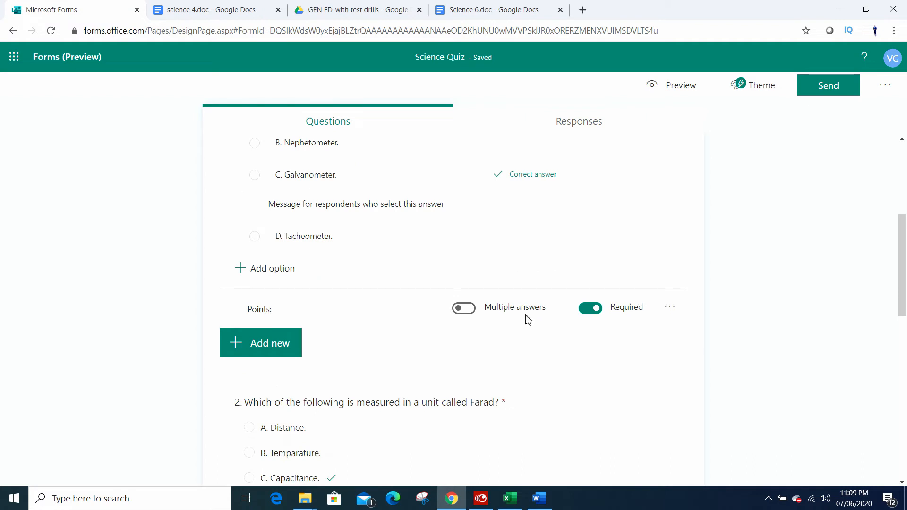
scroll(582, 399, "up", 3)
scroll(543, 397, "down", 3)
left_click(298, 311)
scroll(266, 322, "up", 3)
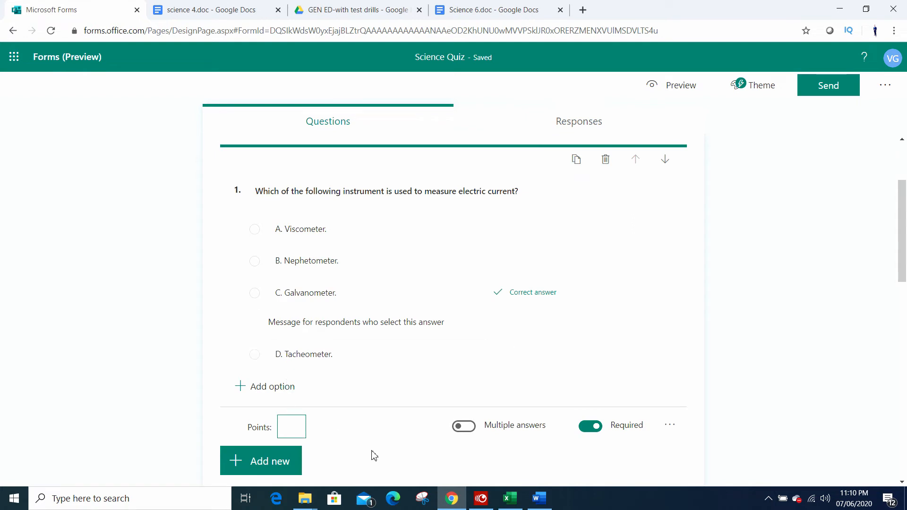
scroll(370, 455, "down", 3)
type("10")
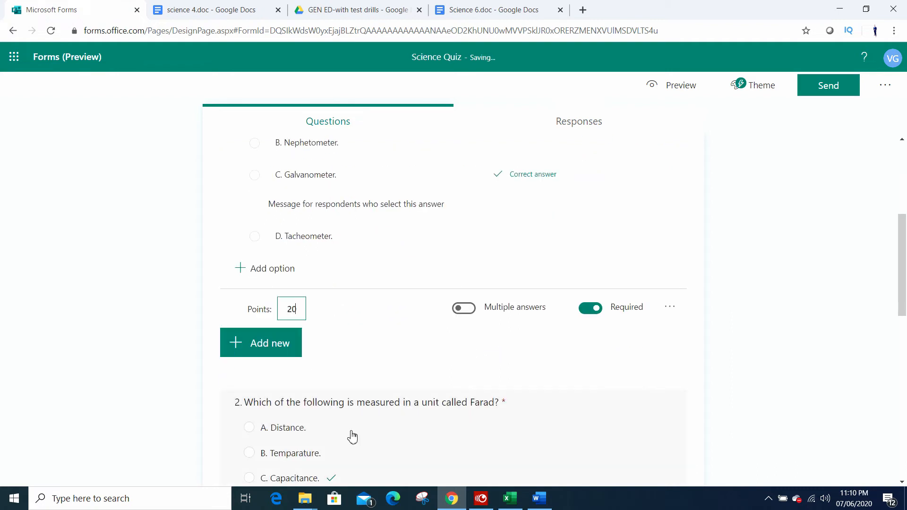
Step: Set the points for question 2, about Farad, and question 3, about sunglass glare, to 20 each
scroll(350, 435, "down", 5)
left_click(335, 278)
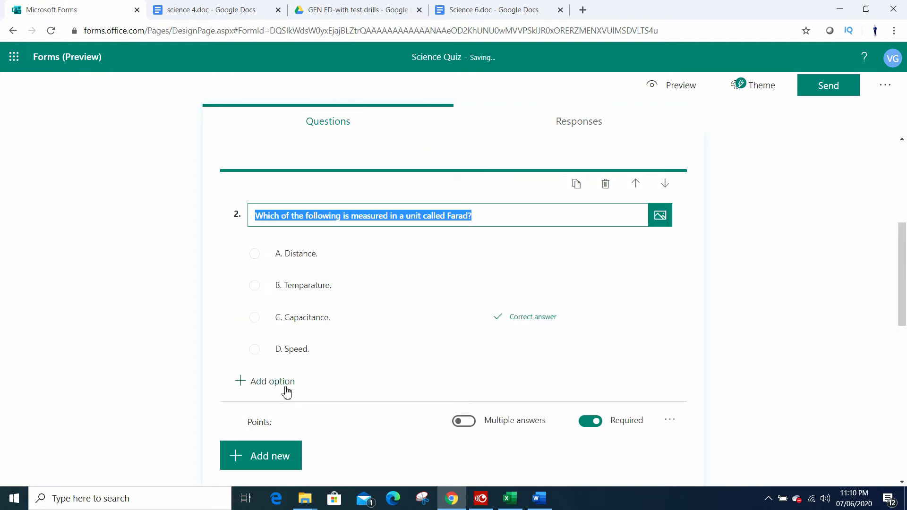
left_click(286, 427)
type("20")
scroll(287, 425, "down", 5)
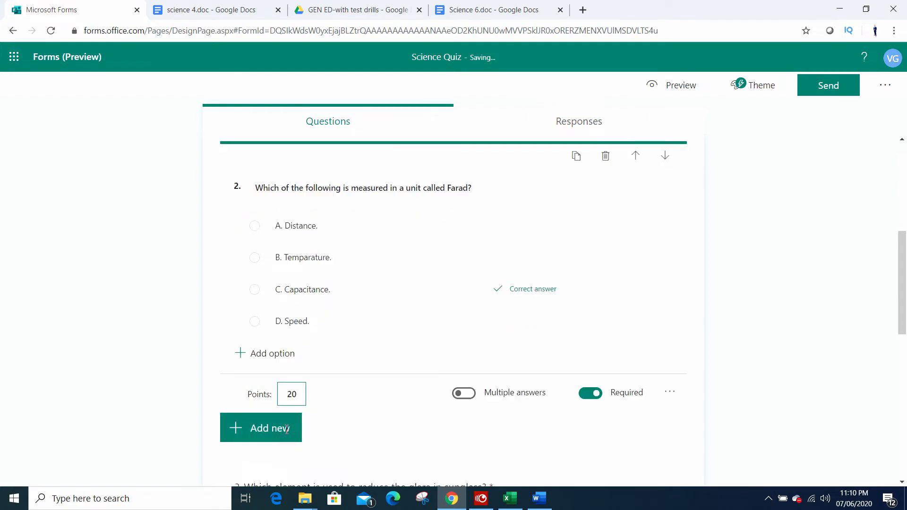
left_click(309, 415)
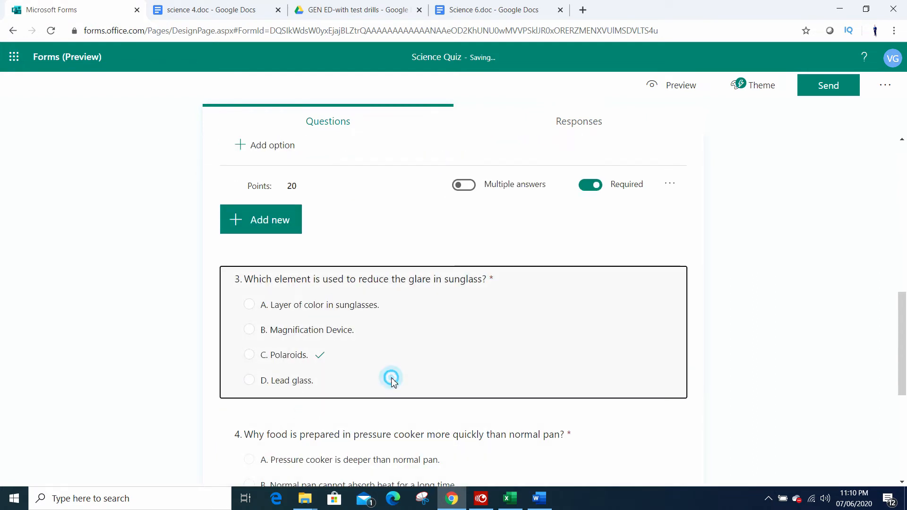
left_click(296, 425)
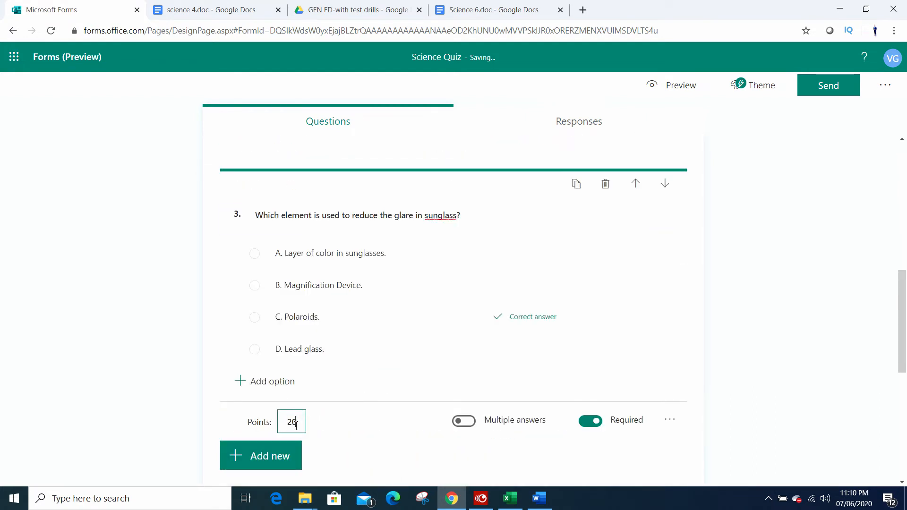
Step: Assign 20 points each to question 4, about the pressure cooker, and question 5, about the bulb filament
scroll(296, 425, "down", 5)
left_click(329, 390)
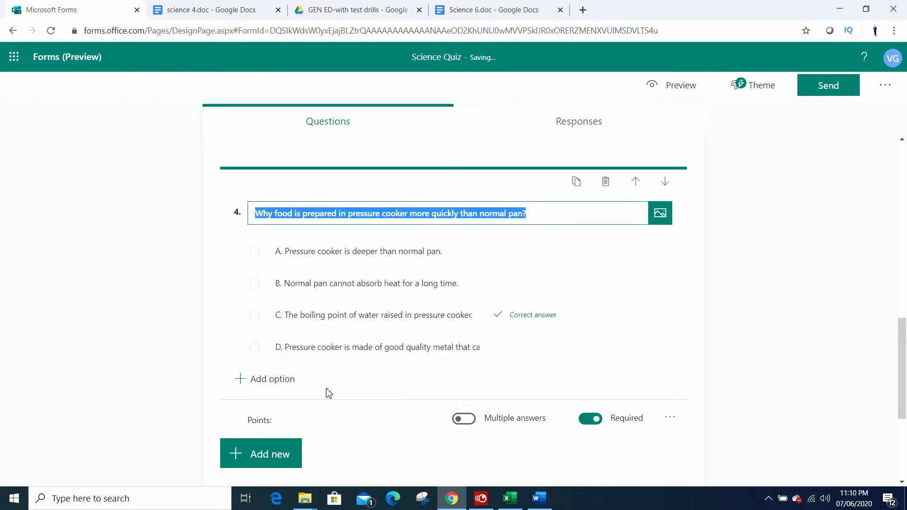
scroll(329, 393, "down", 1)
left_click(296, 367)
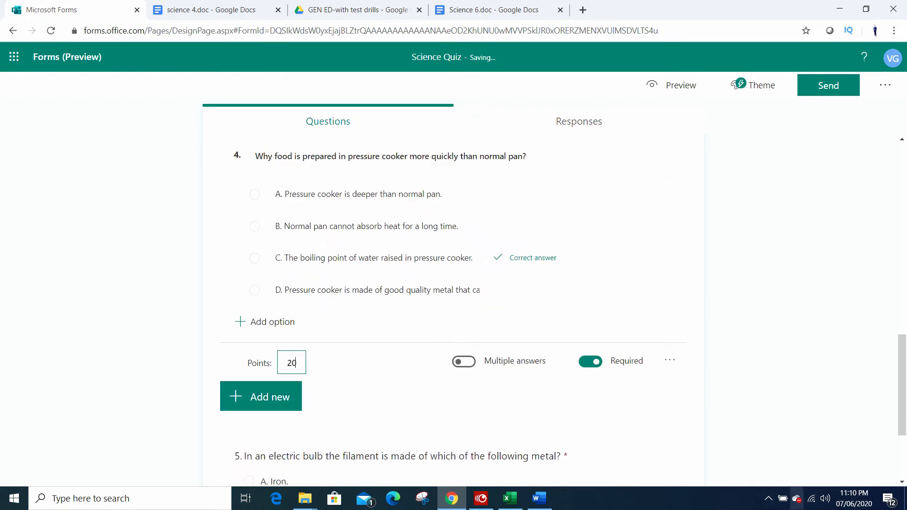
scroll(296, 366, "down", 3)
left_click(326, 429)
left_click(294, 416)
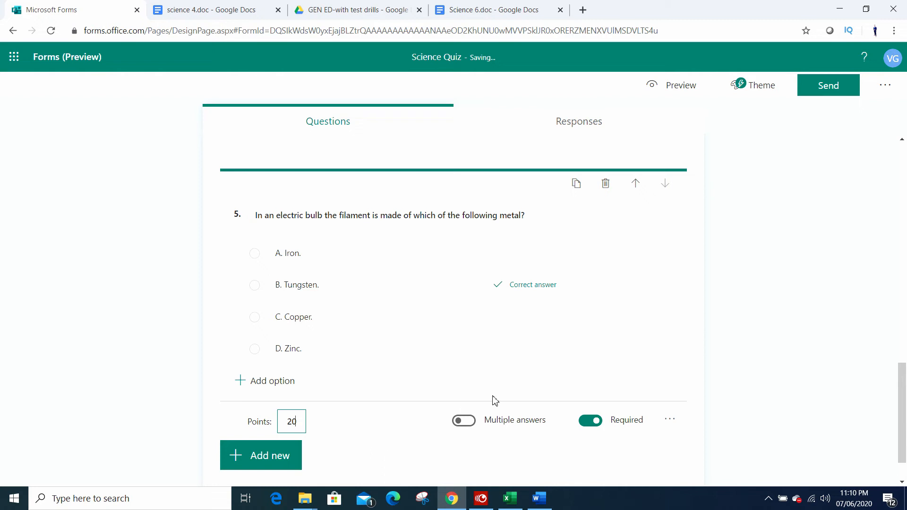
Step: Preview the quiz as respondents see it and review the points shown beneath the questions
scroll(492, 351, "up", 12)
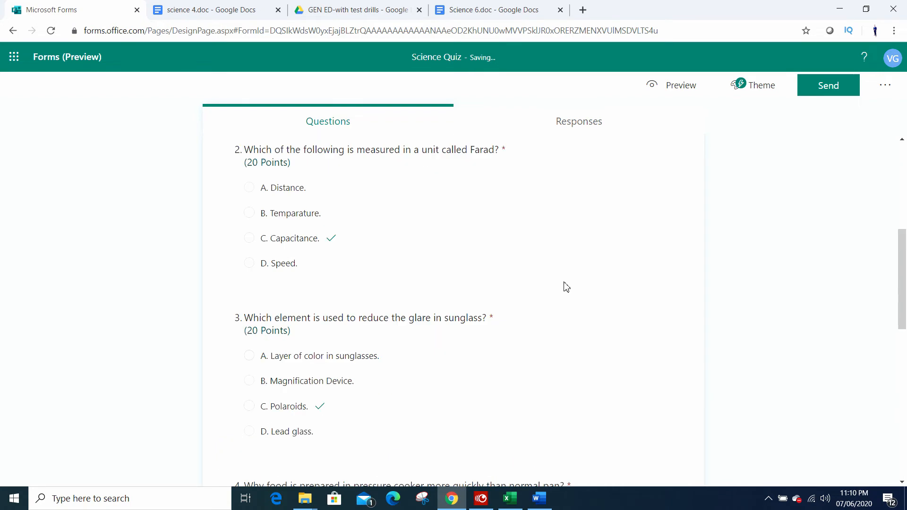
scroll(700, 189, "up", 4)
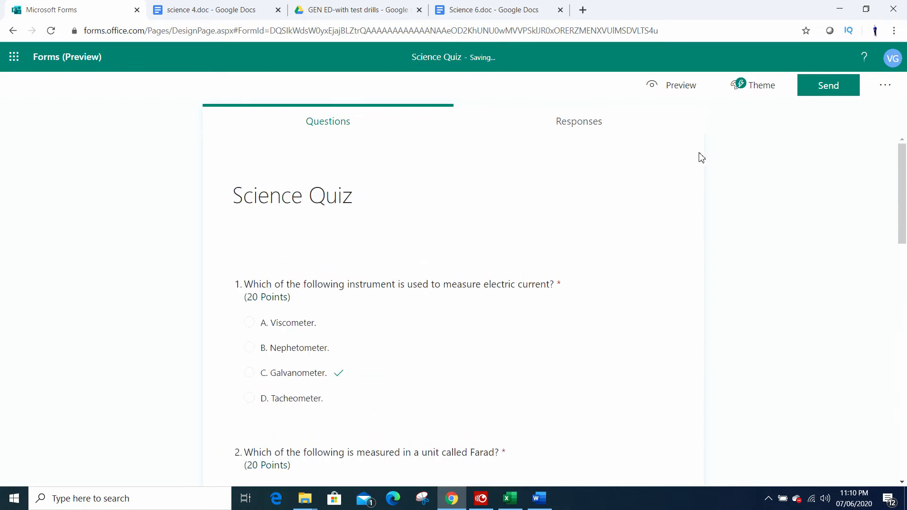
left_click(675, 93)
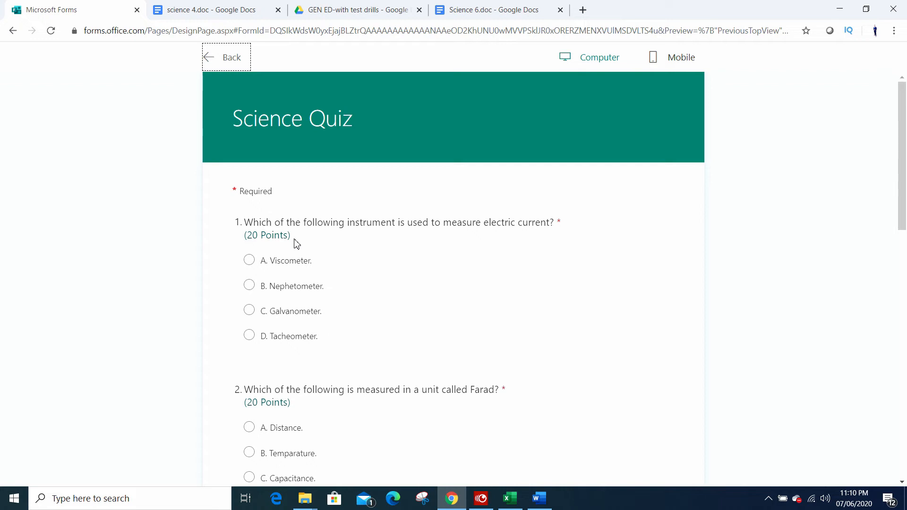
triple_click(289, 235)
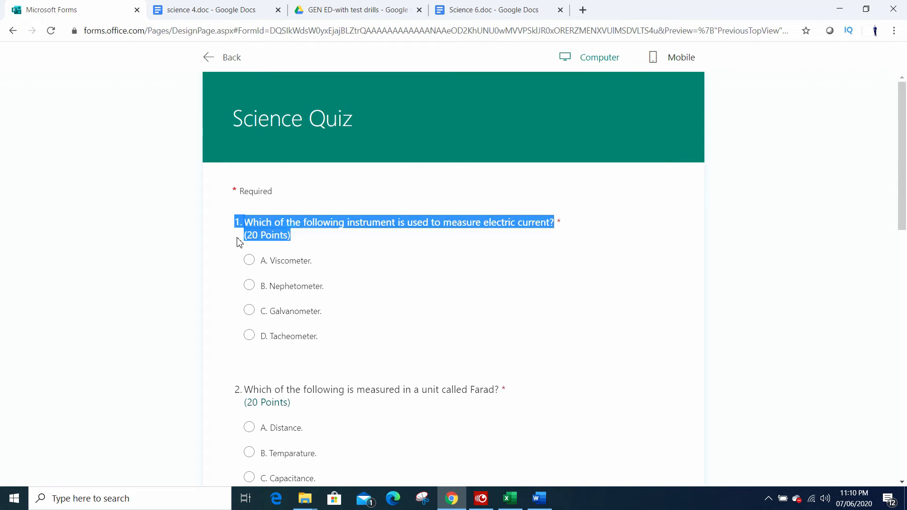
left_click_drag(289, 236, 246, 239)
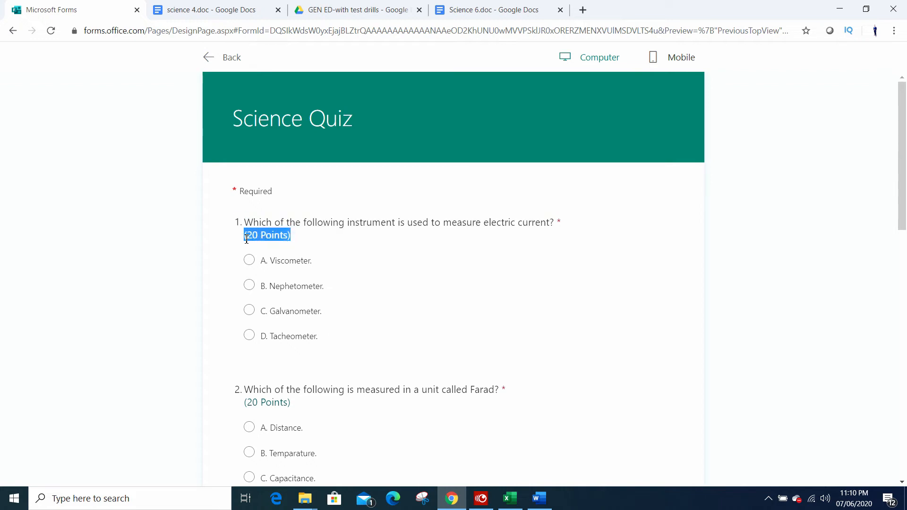
scroll(312, 265, "down", 1)
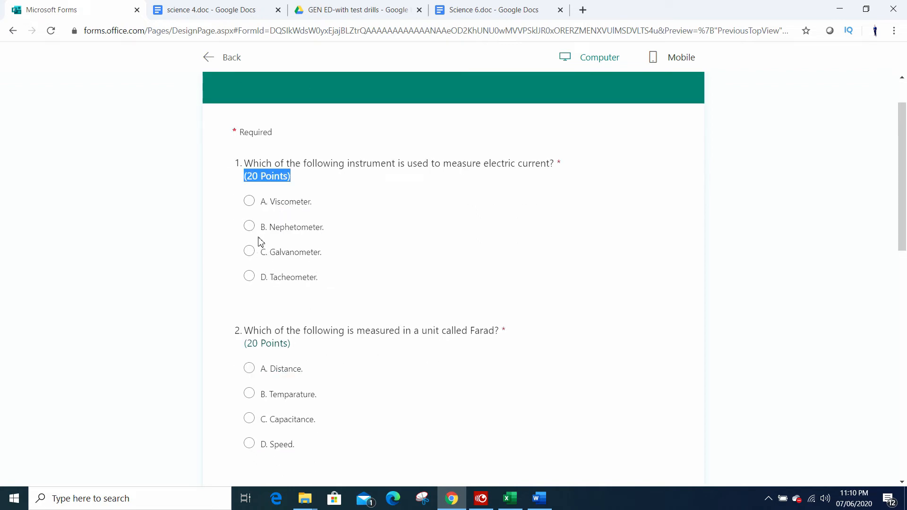
scroll(298, 307, "down", 5)
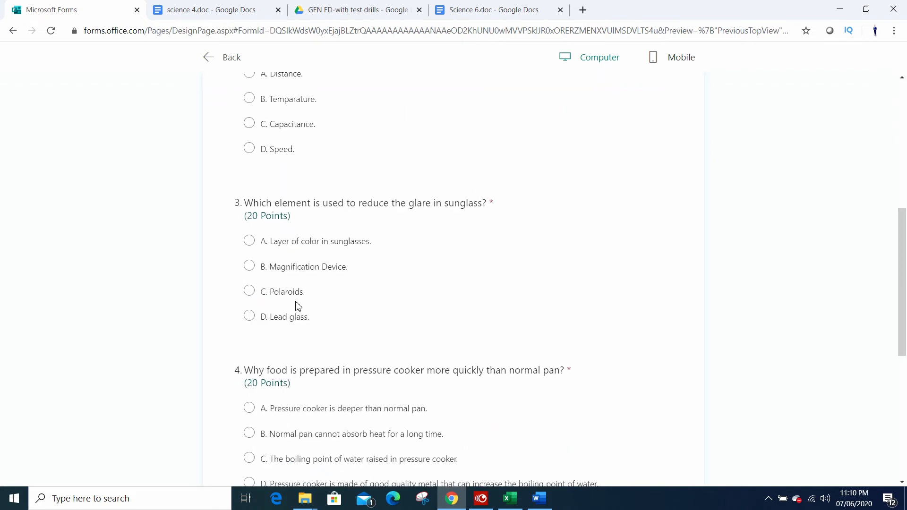
scroll(361, 334, "up", 6)
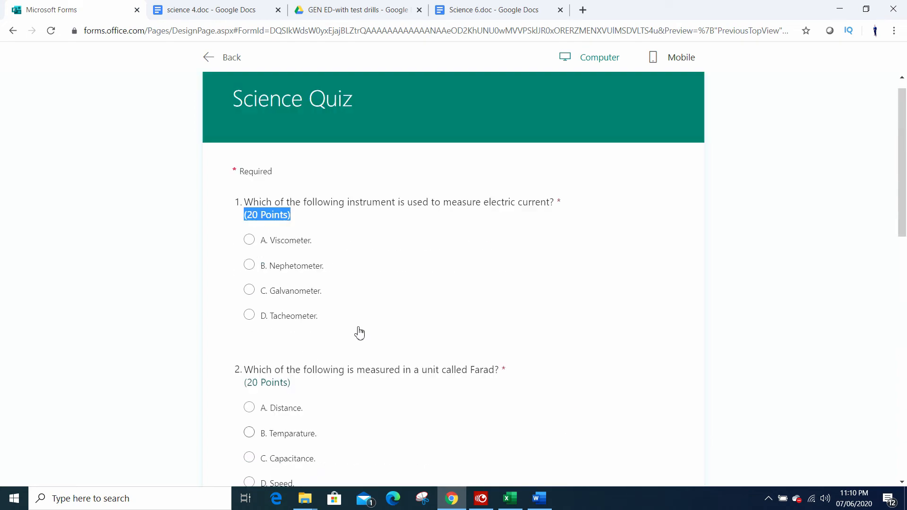
scroll(458, 311, "down", 2)
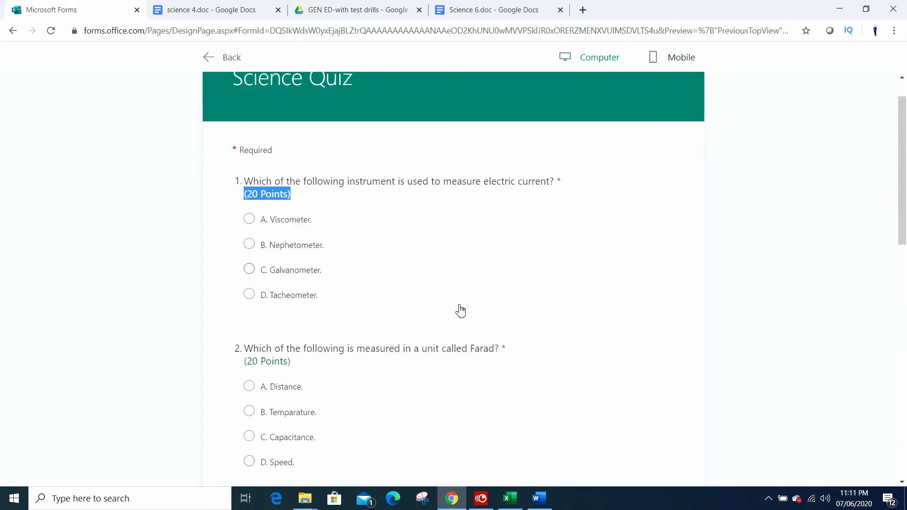
Step: Answer question 1 with "B. Nephetometer." and question 2 with "B. Temparature." in the preview
left_click(249, 169)
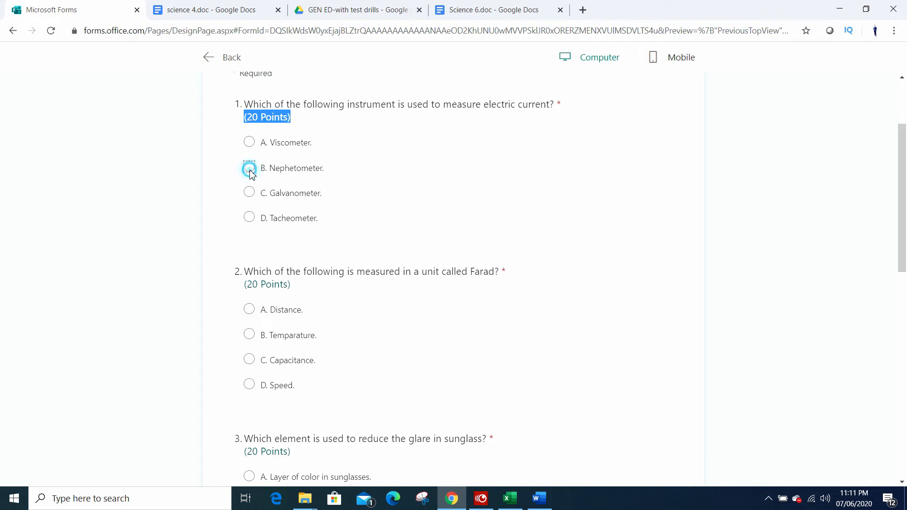
scroll(331, 198, "up", 2)
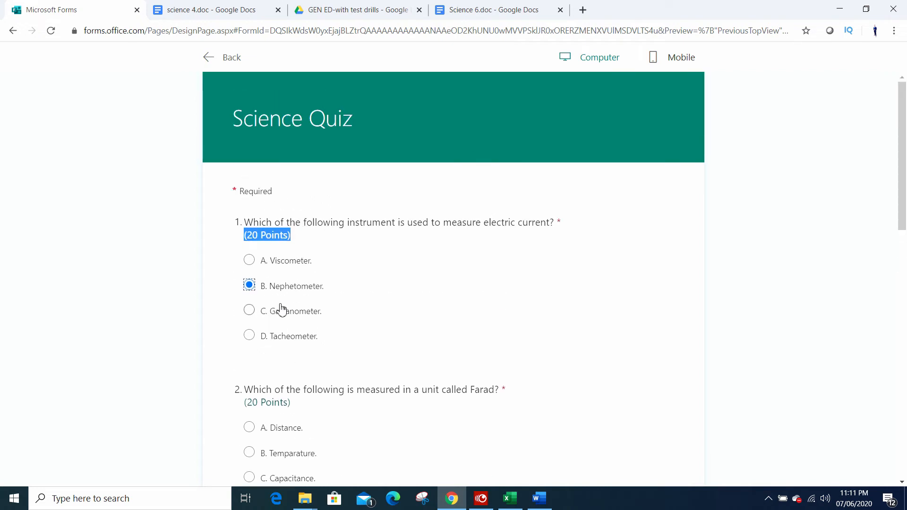
scroll(271, 340, "down", 1)
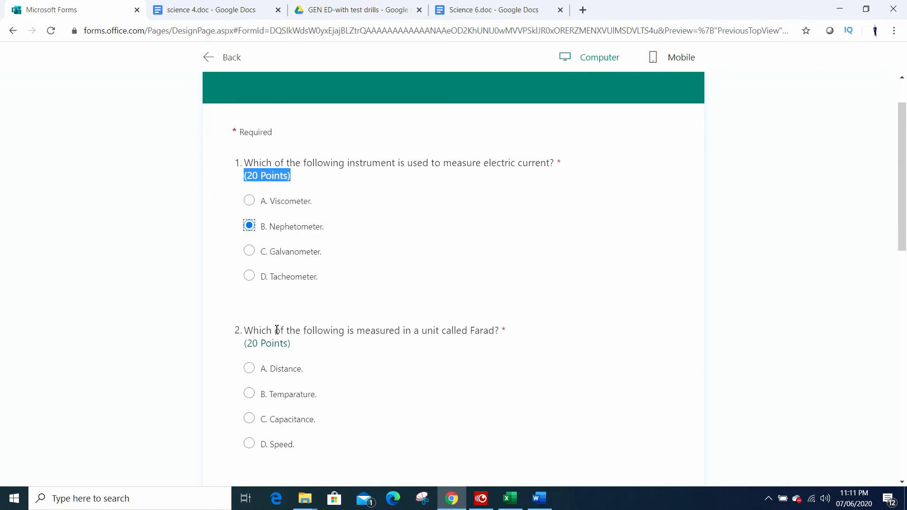
scroll(255, 326, "down", 1)
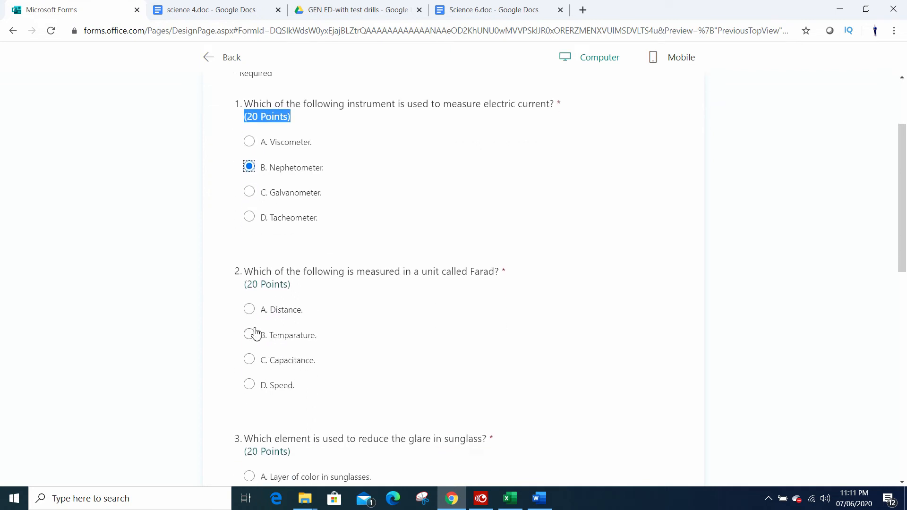
left_click(250, 336)
scroll(258, 343, "down", 2)
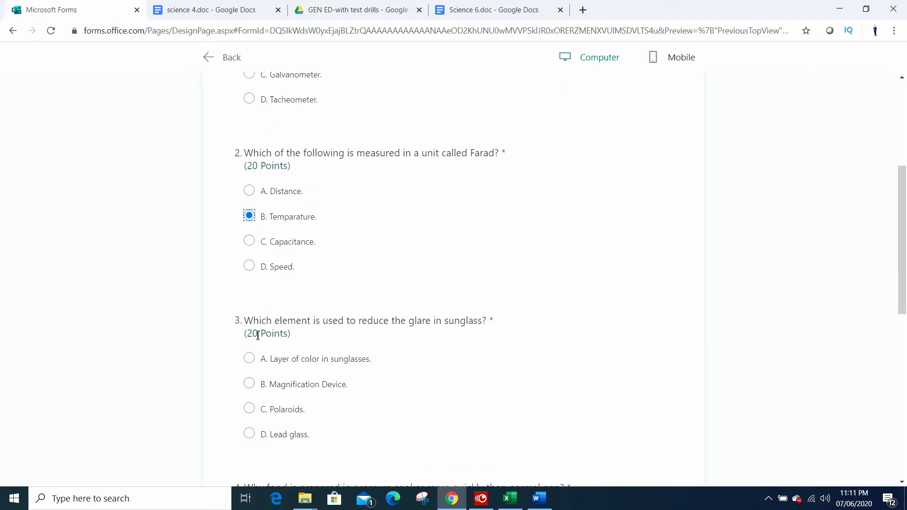
Step: Answer question 2 with "C. Capacitance.", question 1 with "C. Galvanometer." and question 3 with "C. Polaroids." in the preview
left_click(249, 242)
scroll(251, 269, "up", 2)
left_click(249, 192)
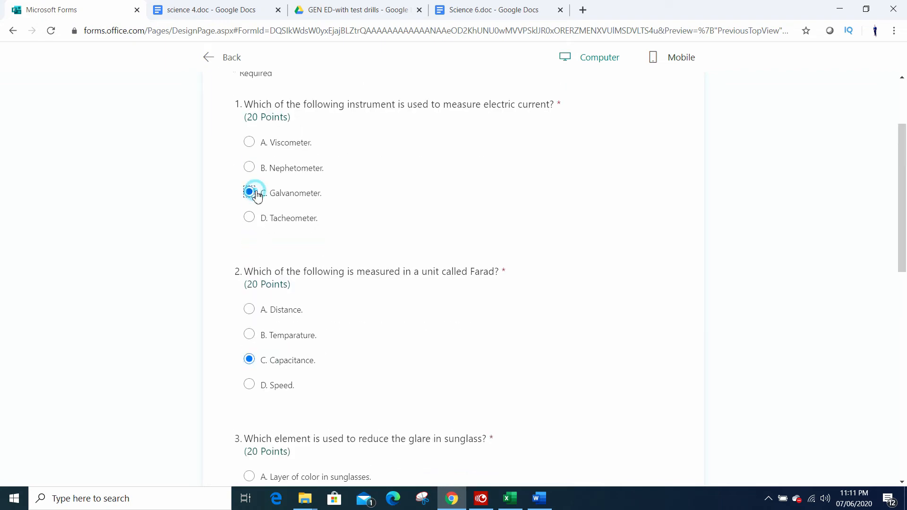
scroll(260, 237, "down", 2)
scroll(272, 369, "down", 2)
left_click(249, 290)
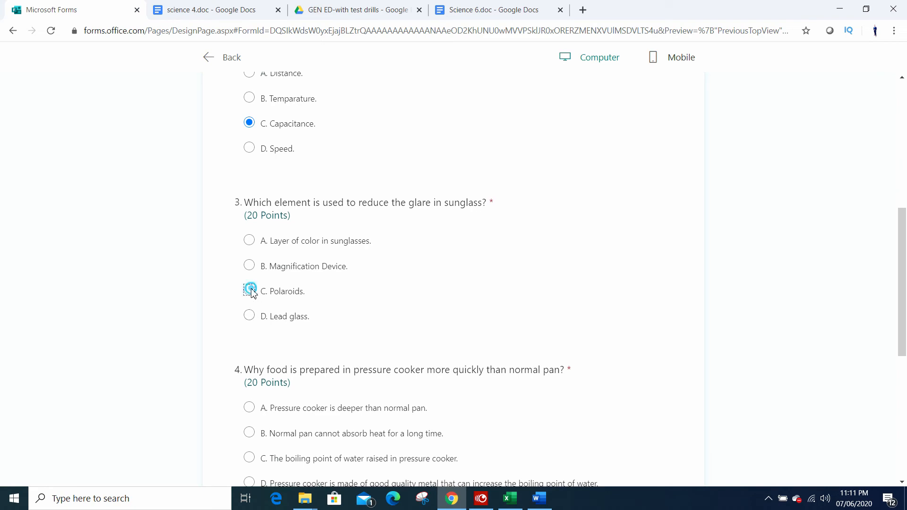
Step: Answer question 4 with "C. The boiling point of water raised in pressure cooker." and question 5 with "C. Copper." in the preview
scroll(257, 320, "down", 4)
left_click(251, 222)
scroll(258, 255, "down", 2)
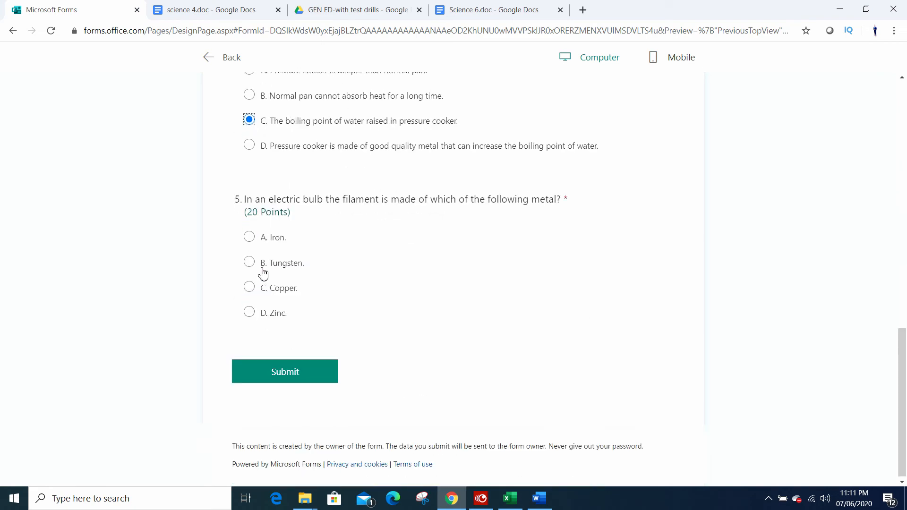
left_click(250, 286)
scroll(369, 364, "up", 4)
scroll(370, 363, "up", 8)
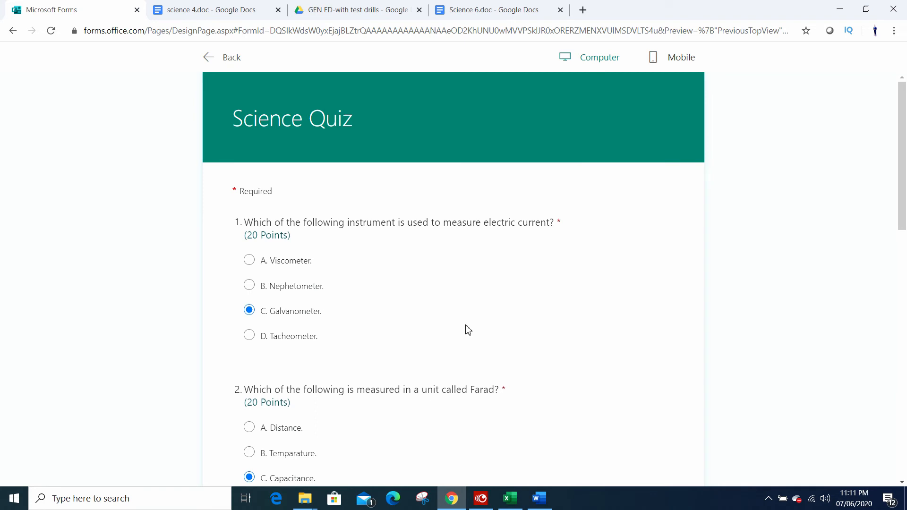
Step: Switch the quiz preview to the mobile layout and review how the questions appear on a phone
scroll(472, 340, "down", 1)
scroll(480, 353, "up", 1)
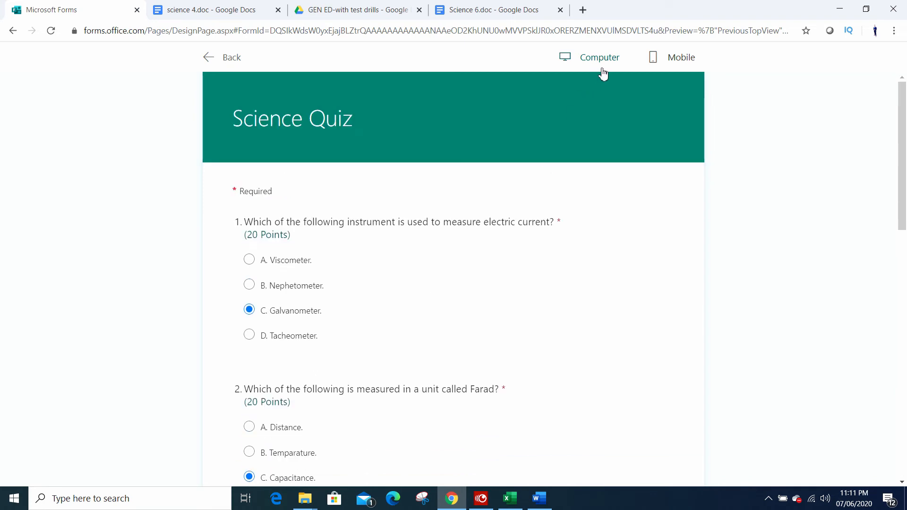
left_click(671, 61)
scroll(515, 272, "down", 4)
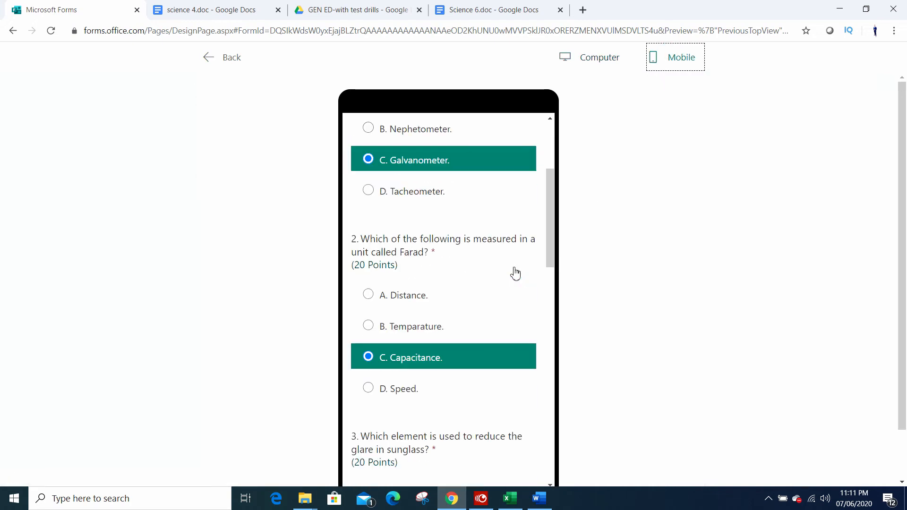
scroll(515, 273, "down", 15)
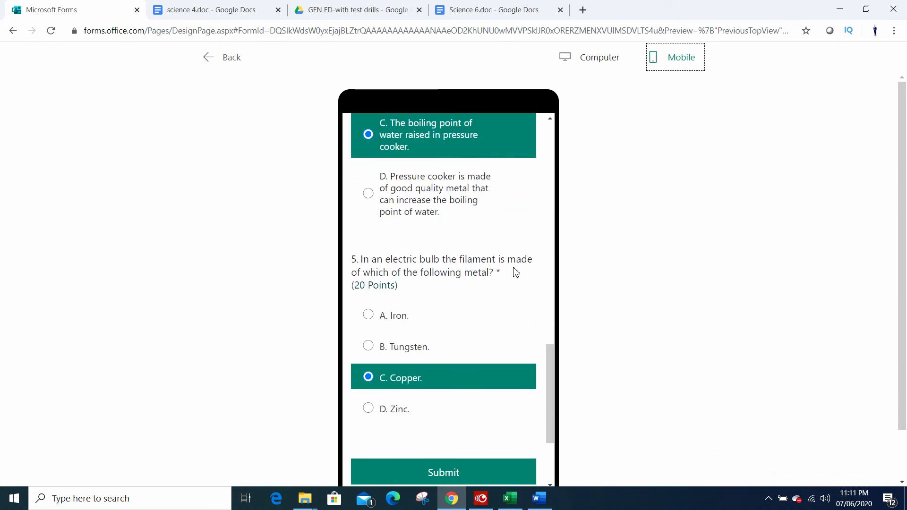
scroll(518, 310, "up", 3)
Step: Return the preview to the computer layout, submit the quiz answers and open the results
left_click(596, 61)
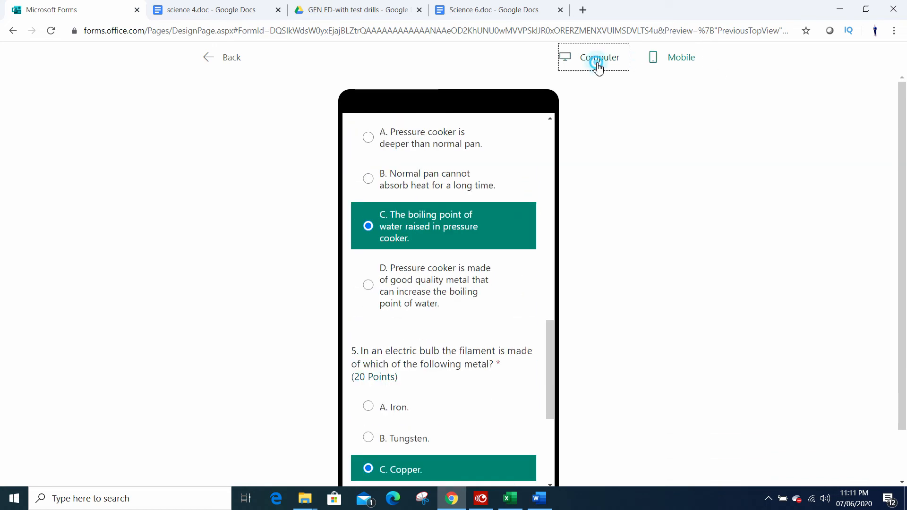
scroll(438, 369, "up", 15)
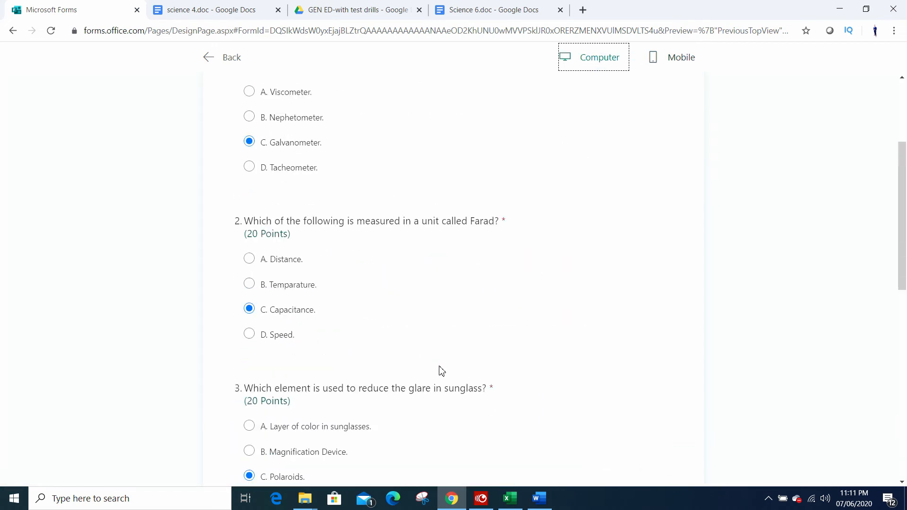
scroll(446, 370, "up", 3)
scroll(447, 369, "down", 5)
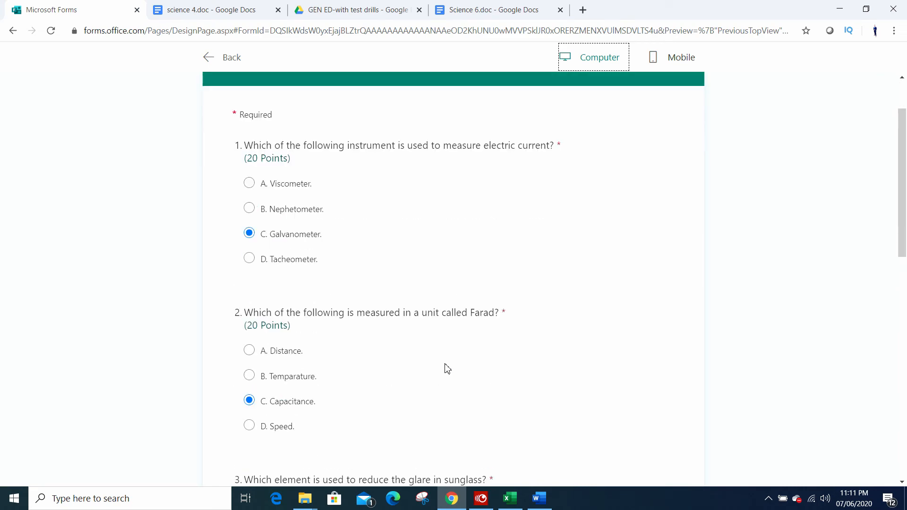
scroll(446, 369, "down", 10)
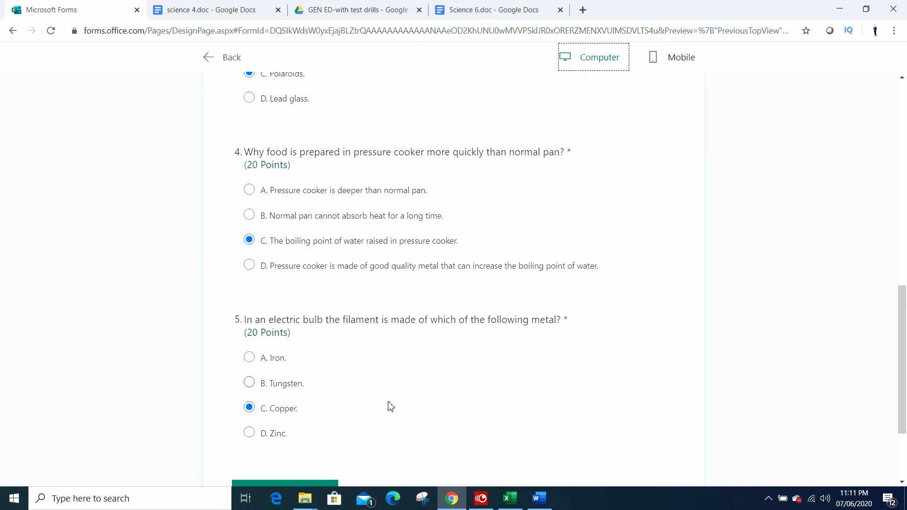
left_click(305, 380)
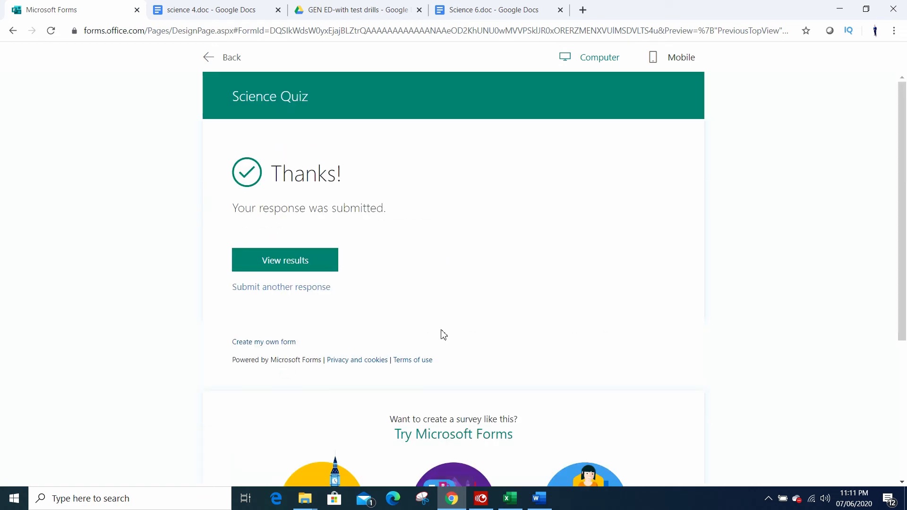
left_click(315, 265)
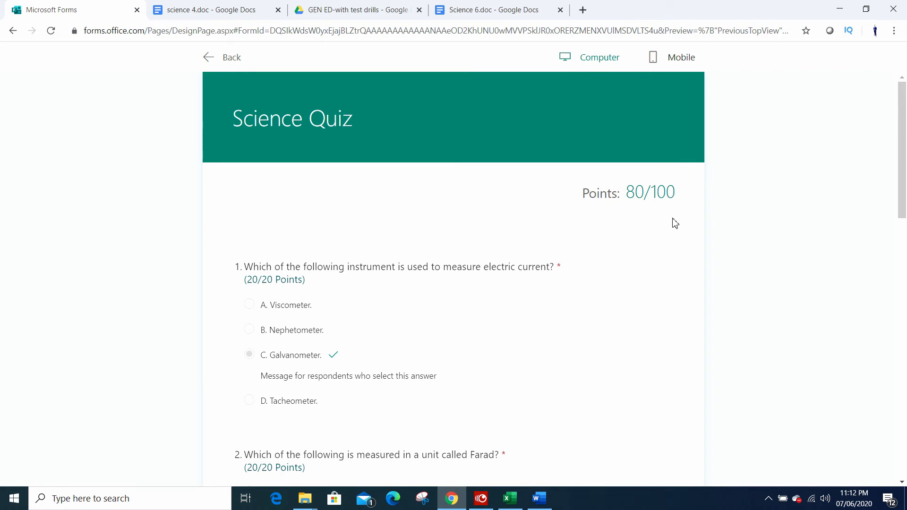
Step: Examine the total points and the respondent message under "C. Galvanometer." in question 1 of the results
scroll(675, 224, "down", 5)
scroll(675, 222, "up", 3)
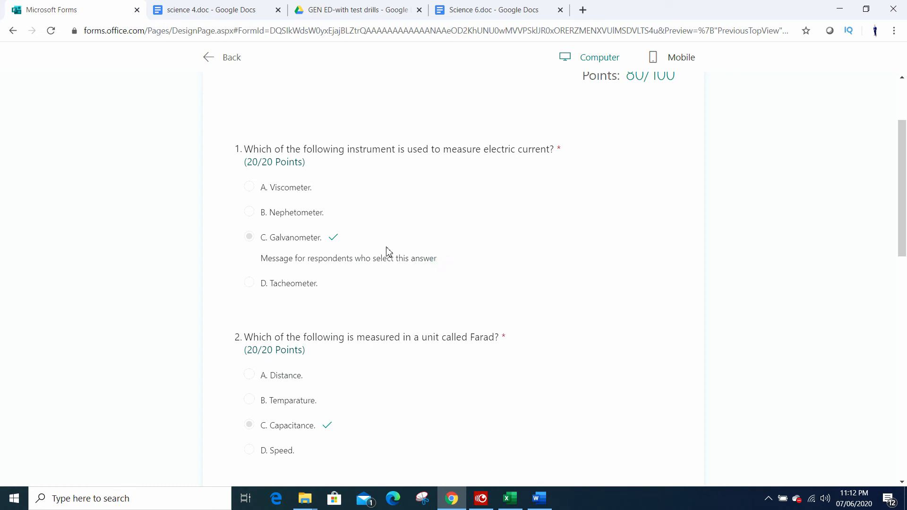
left_click_drag(443, 266, 267, 263)
triple_click(265, 265)
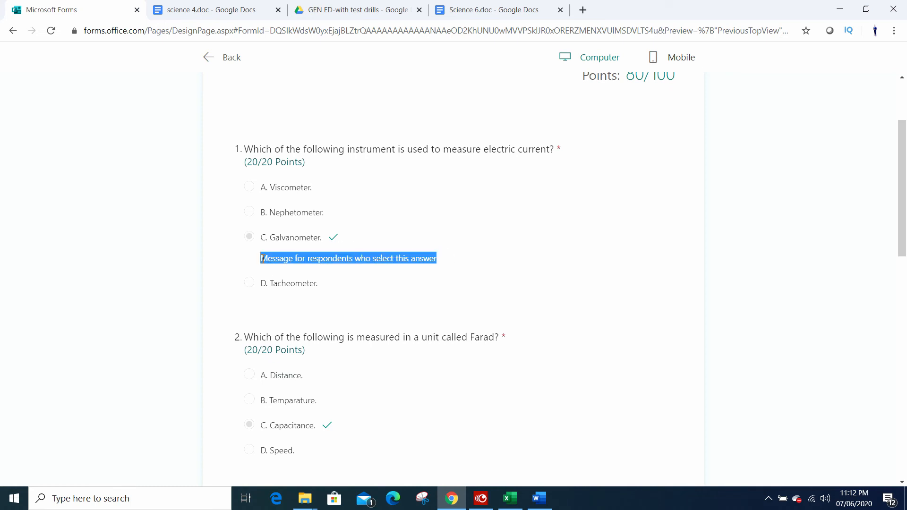
scroll(383, 351, "down", 1)
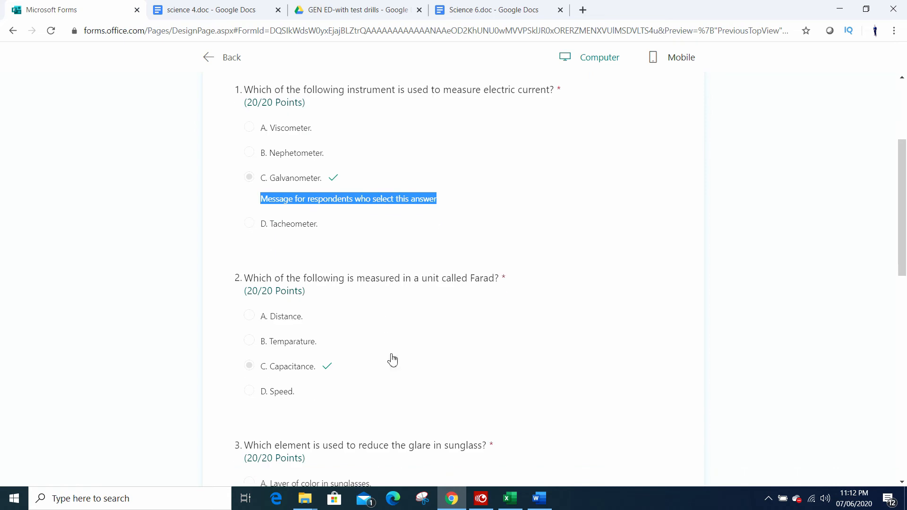
scroll(450, 259, "up", 2)
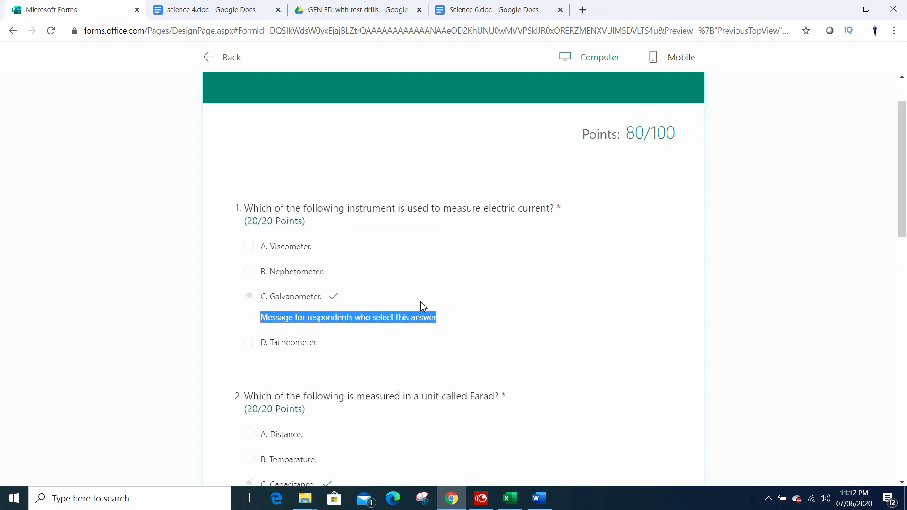
left_click(445, 314)
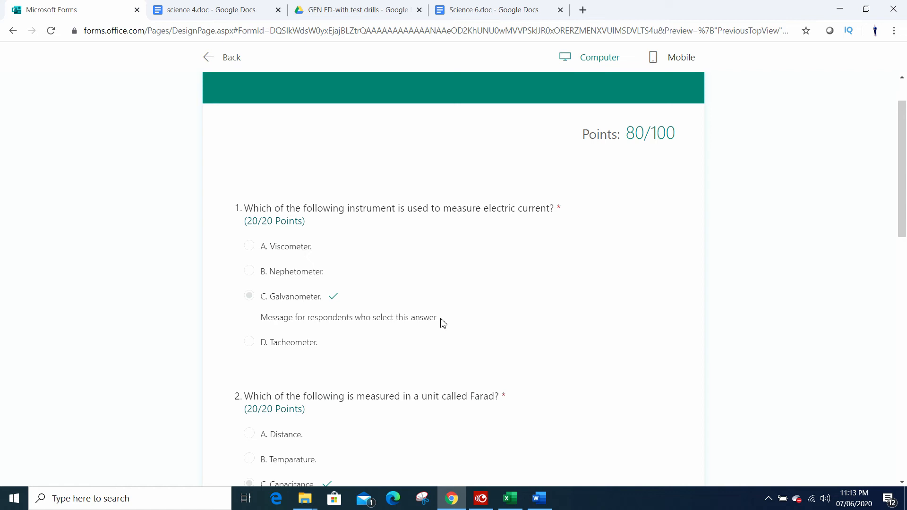
Step: Examine the marked answers and points for questions 2 to 5 in the submitted quiz results
scroll(441, 321, "down", 3)
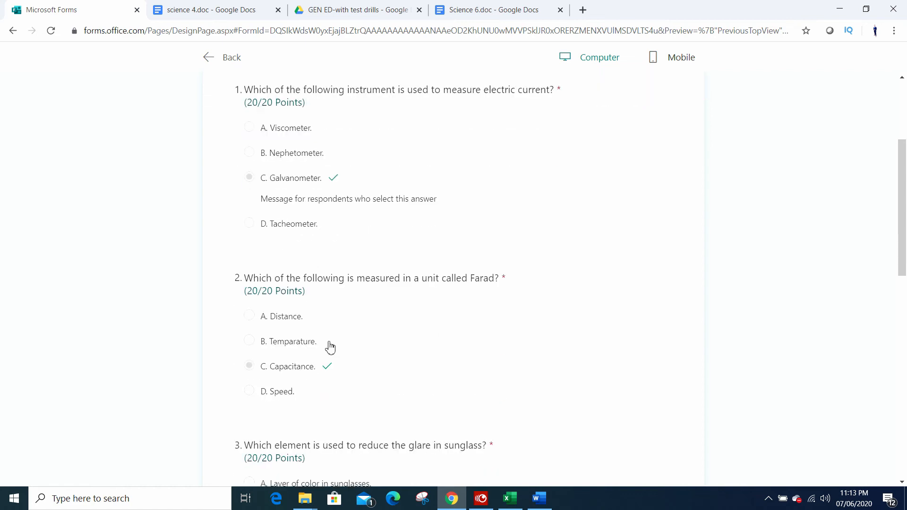
scroll(310, 375, "down", 3)
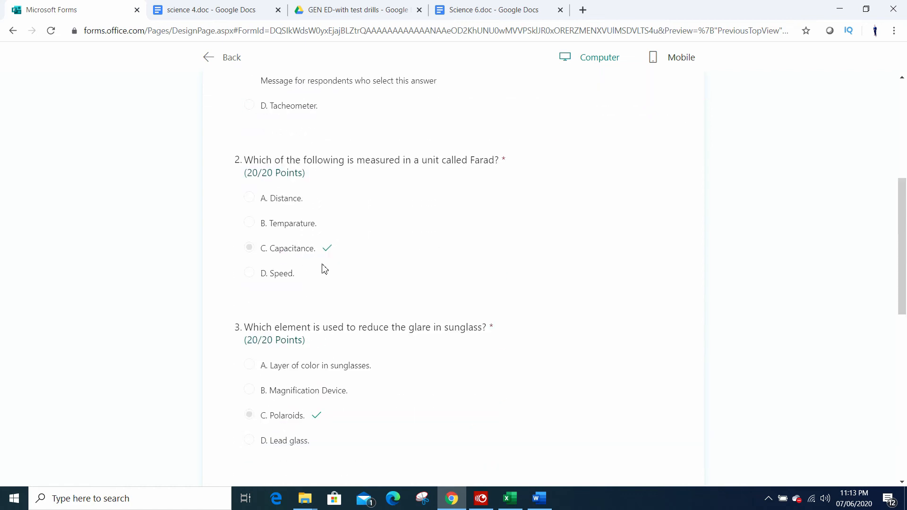
scroll(349, 297, "up", 3)
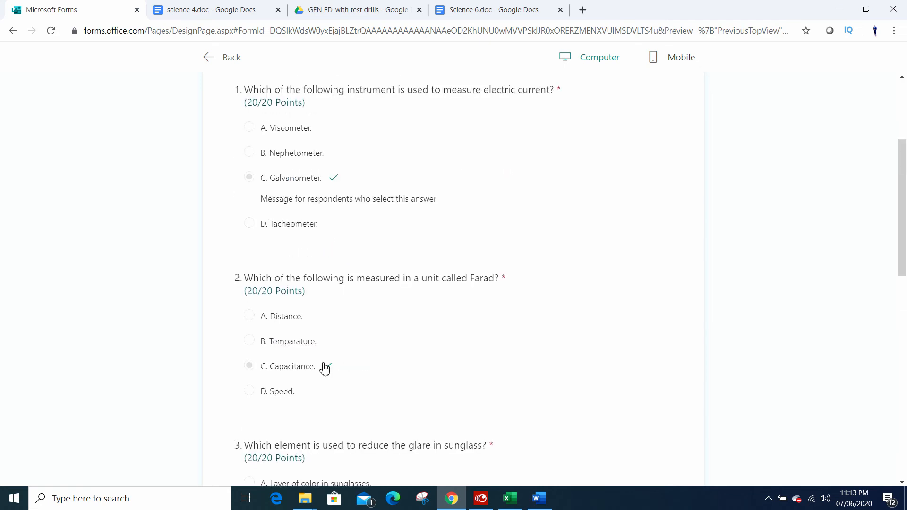
scroll(325, 373, "down", 1)
scroll(326, 377, "down", 7)
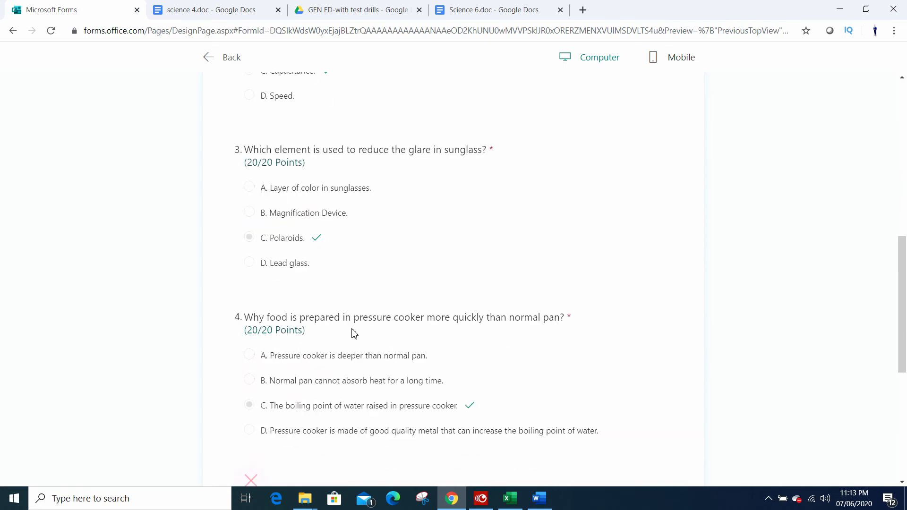
scroll(353, 296, "down", 4)
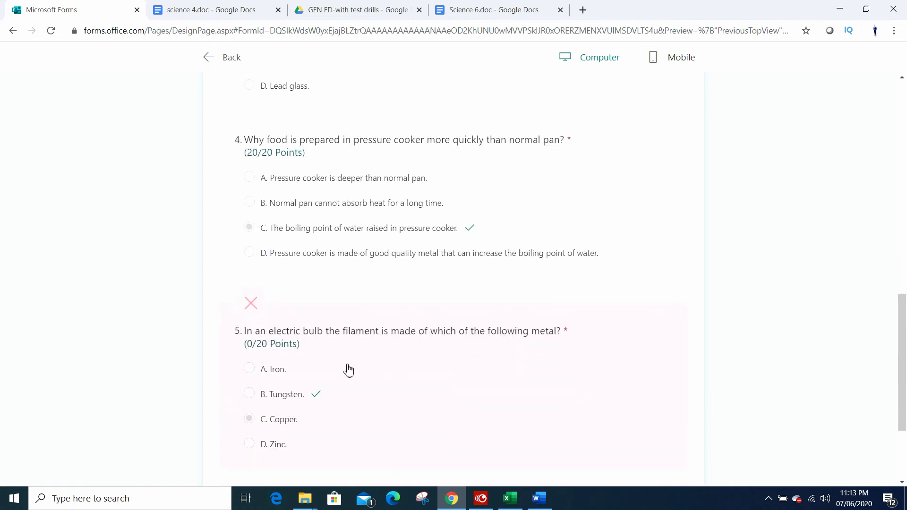
scroll(347, 369, "down", 3)
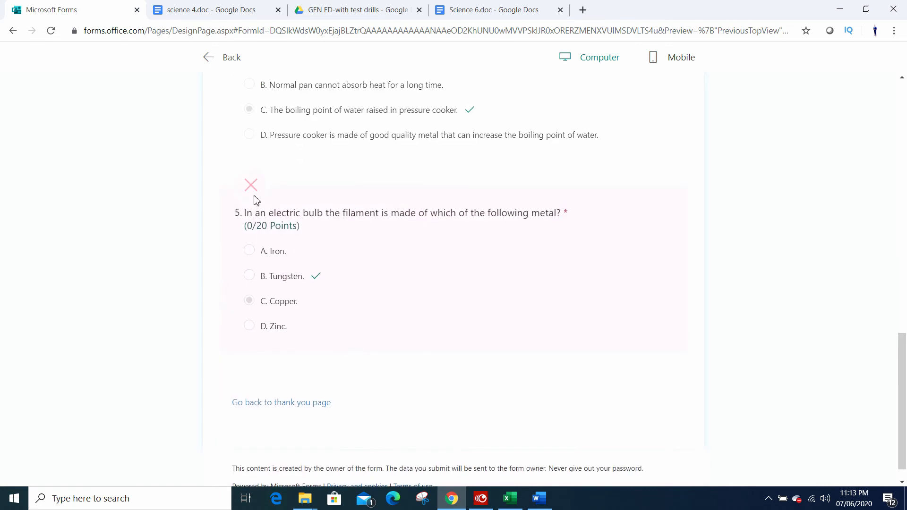
scroll(282, 290, "up", 3)
scroll(277, 309, "down", 2)
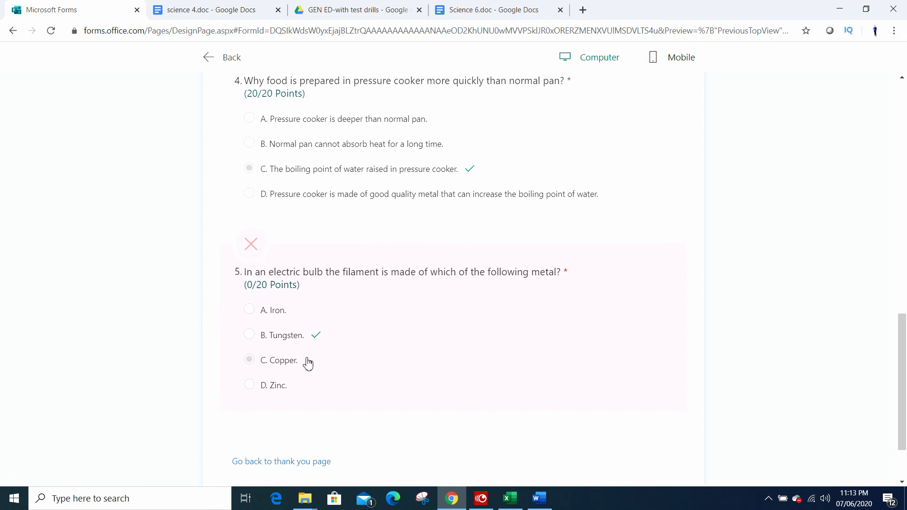
scroll(305, 370, "down", 3)
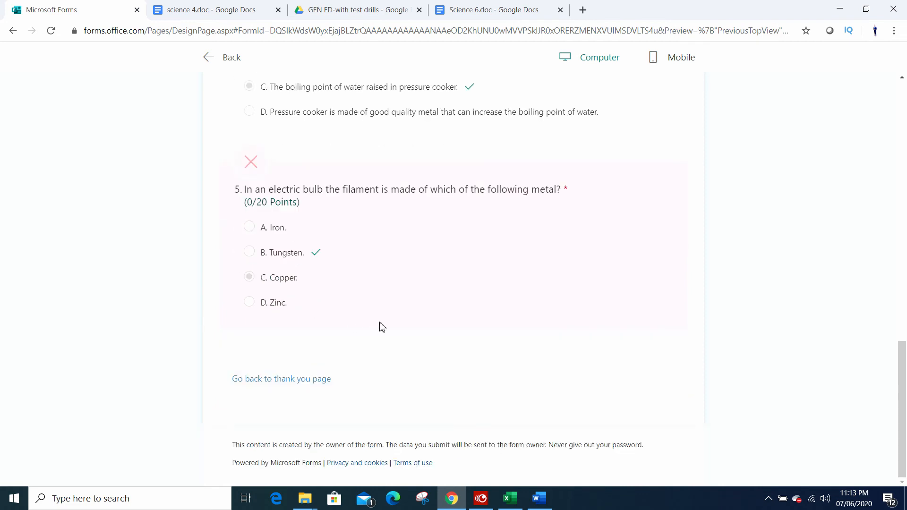
Step: Look back through the graded results from question 5 to the total points above question 1
scroll(607, 350, "up", 2)
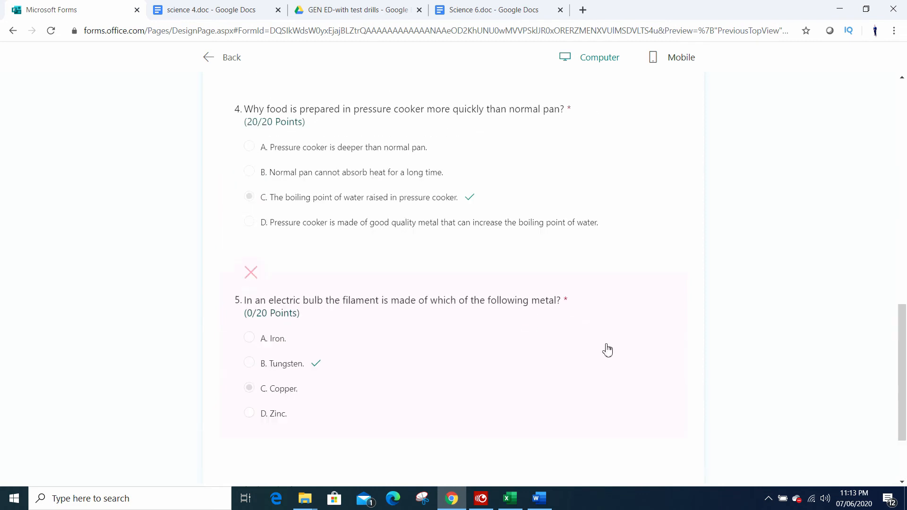
scroll(607, 350, "up", 1)
scroll(608, 350, "up", 2)
scroll(608, 350, "down", 4)
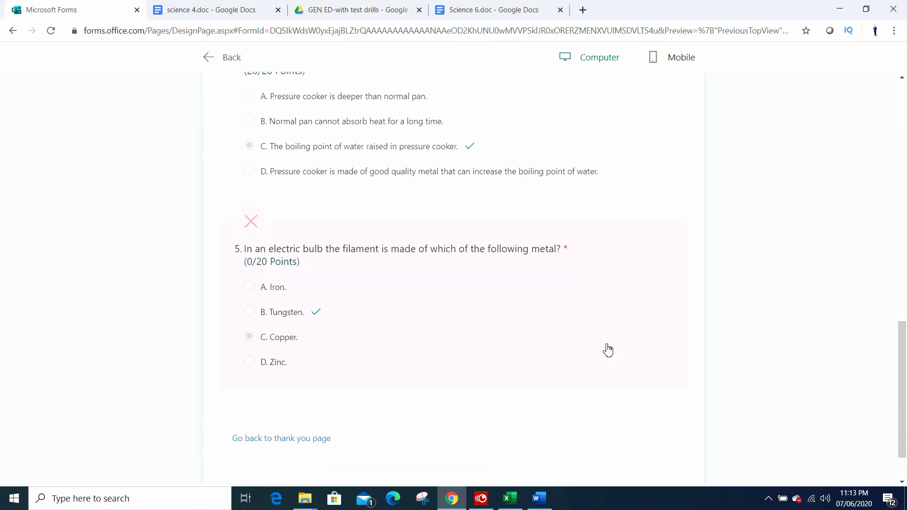
scroll(607, 350, "up", 9)
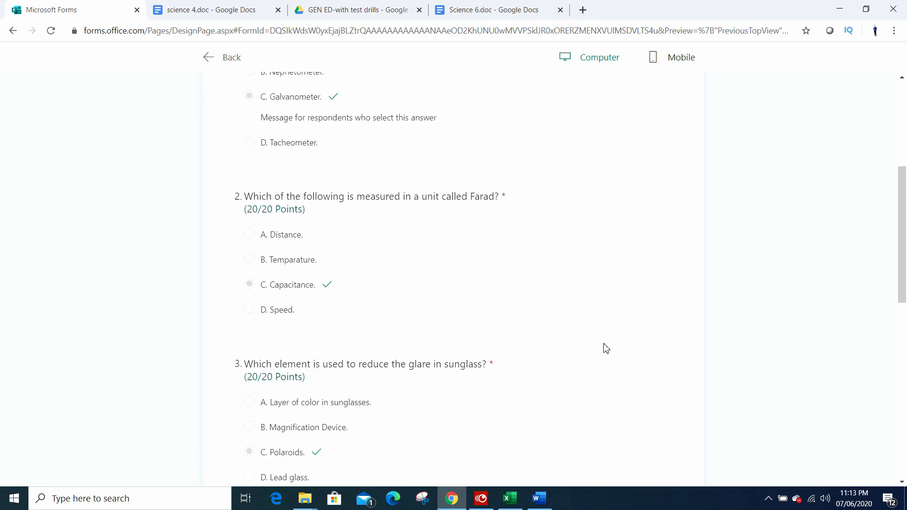
scroll(606, 348, "up", 5)
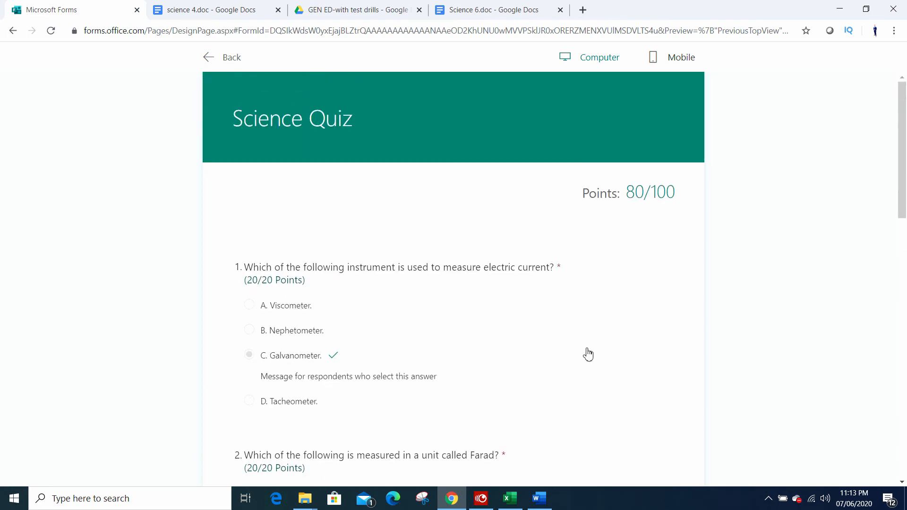
scroll(570, 358, "down", 3)
scroll(581, 265, "up", 3)
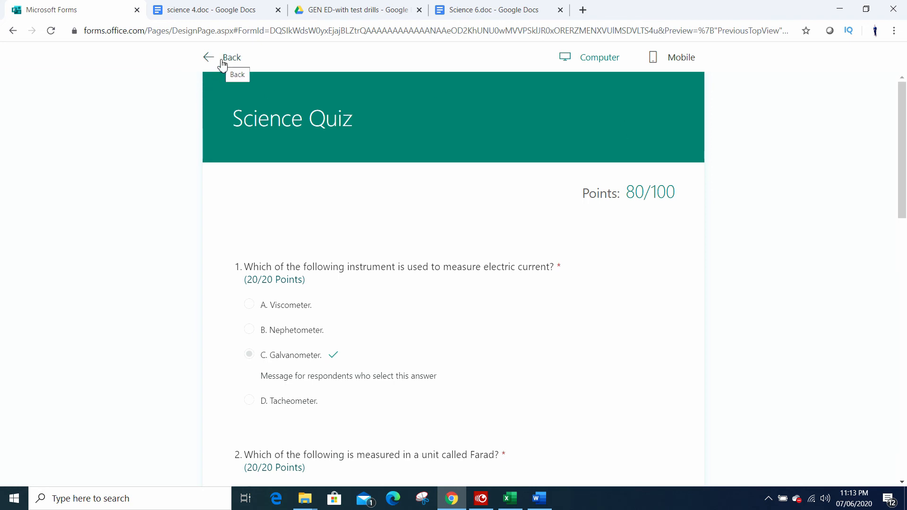
scroll(506, 456, "down", 4)
scroll(385, 316, "up", 4)
Step: Leave the preview and examine the quiz's response summary, including the average score and each question's answer chart
left_click(231, 57)
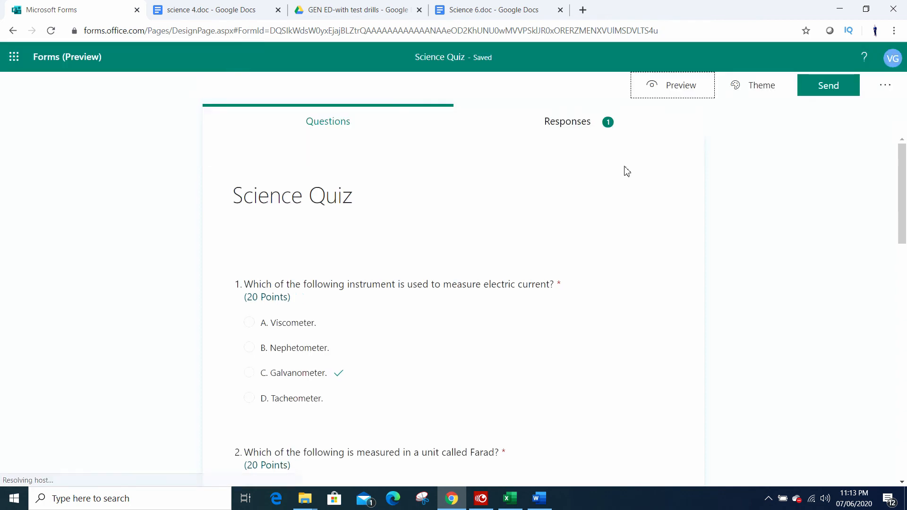
left_click(589, 131)
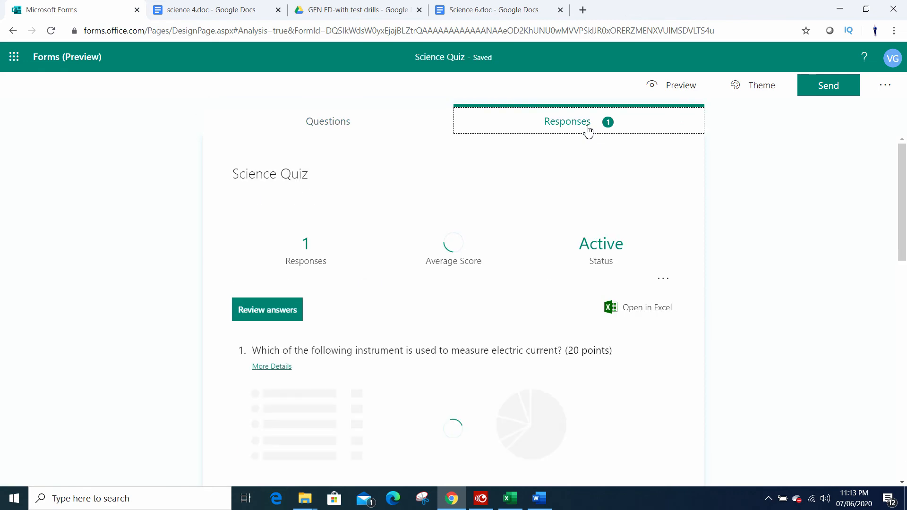
scroll(541, 308, "down", 4)
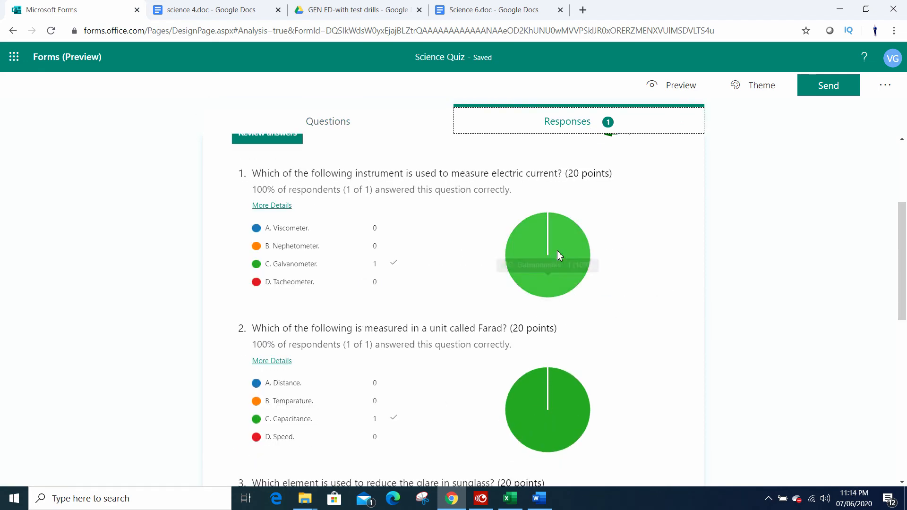
scroll(585, 313, "down", 3)
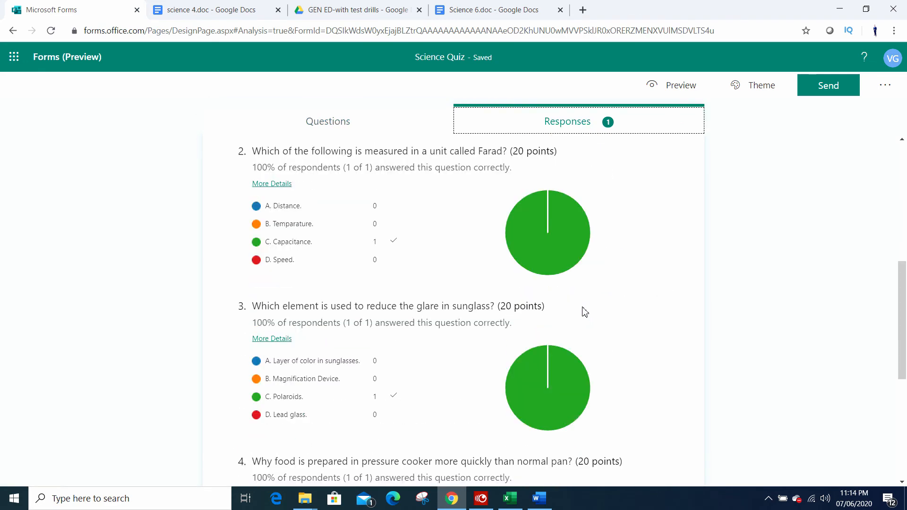
scroll(585, 313, "down", 5)
scroll(589, 346, "up", 12)
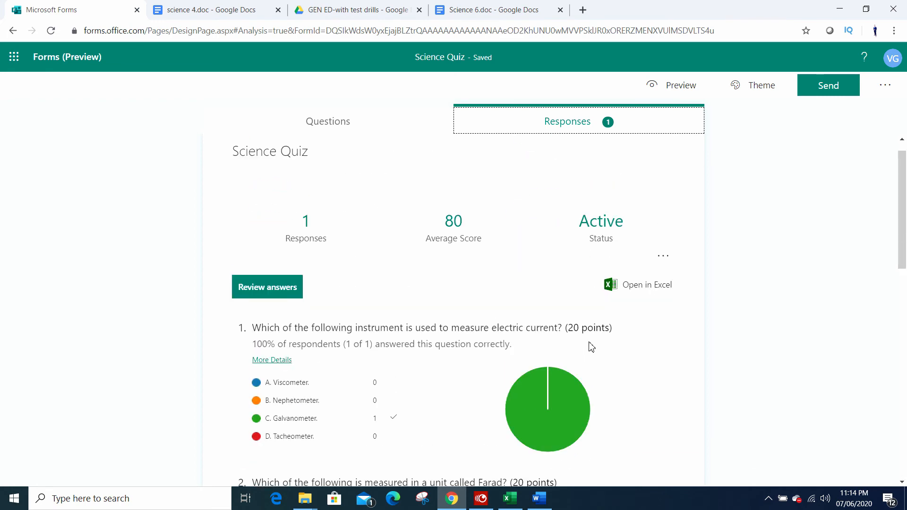
scroll(589, 346, "up", 1)
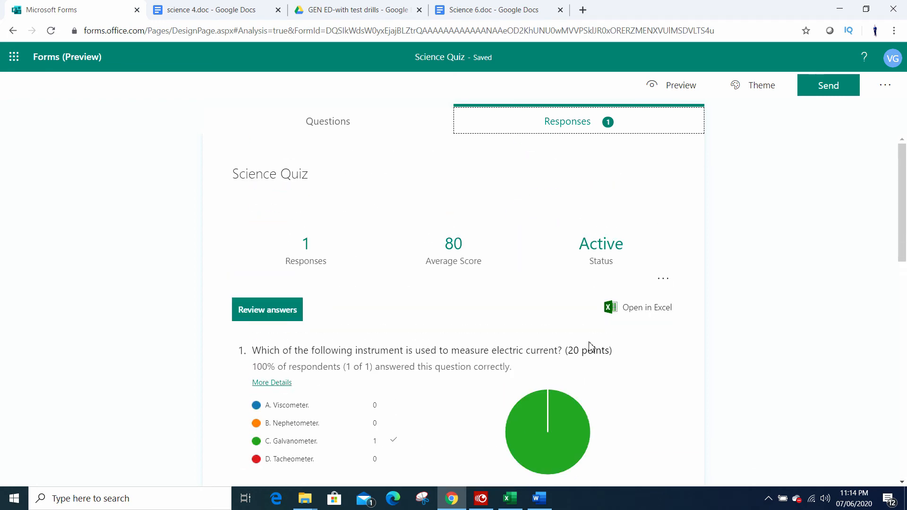
scroll(590, 347, "down", 13)
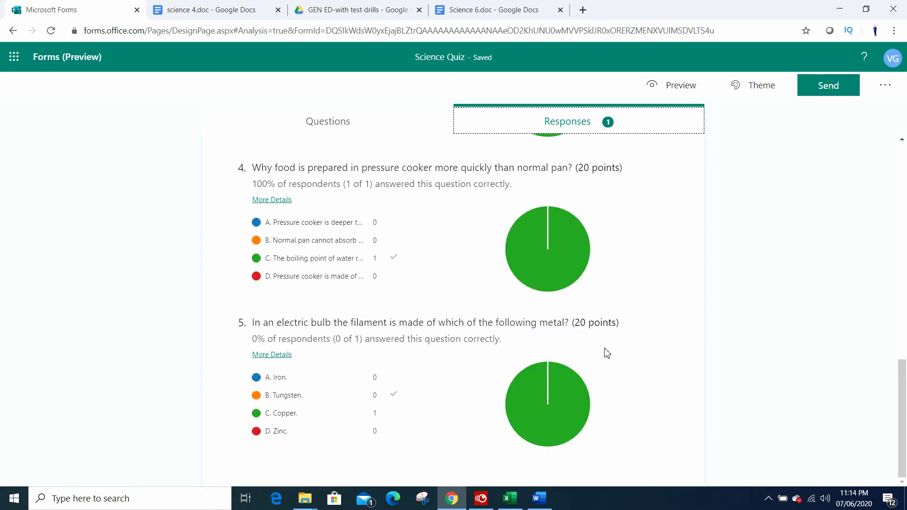
scroll(607, 353, "up", 13)
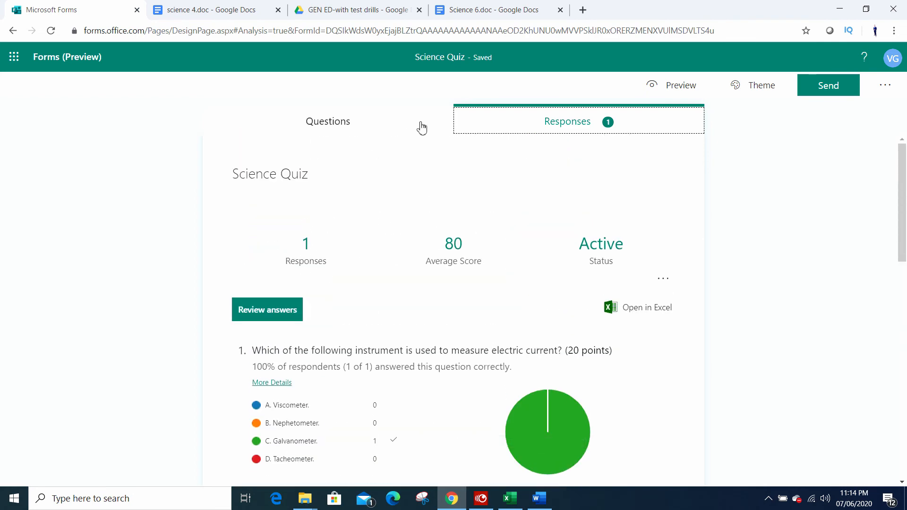
Step: Return to the quiz's questions and copy the response link that lets anyone with the link respond
left_click(422, 128)
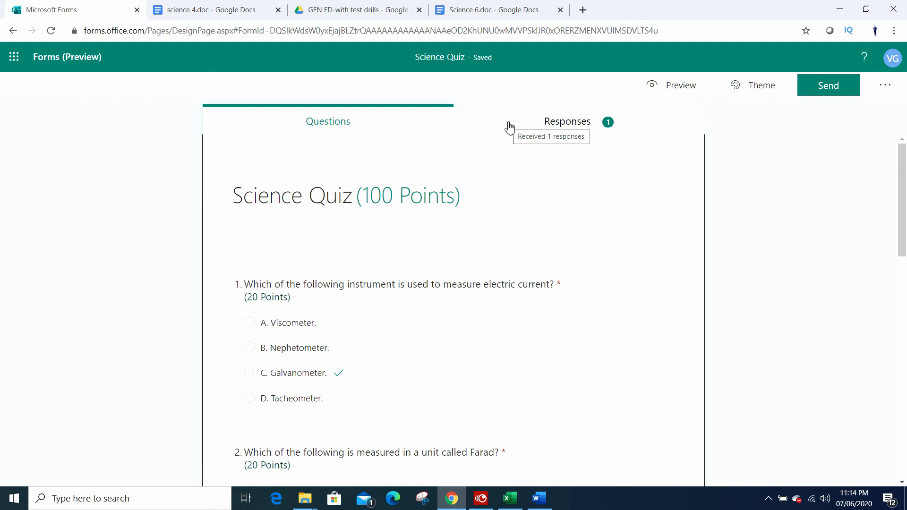
left_click(841, 93)
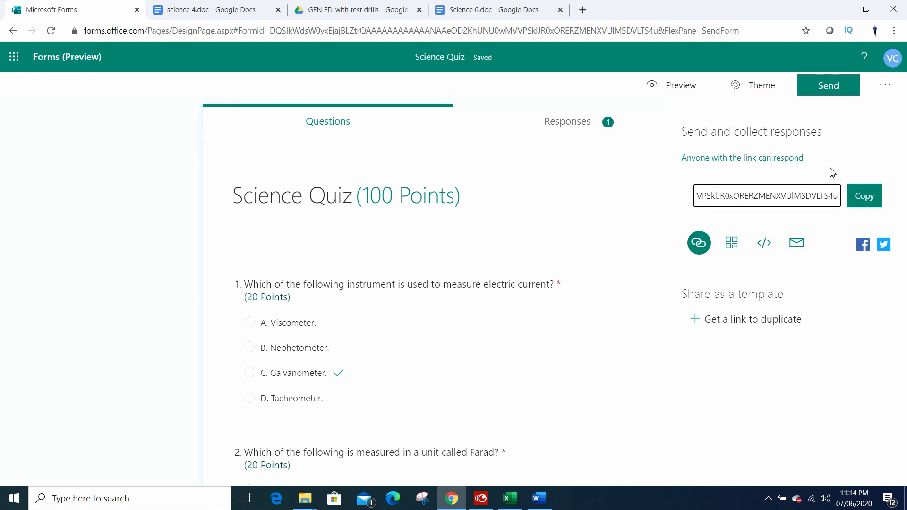
left_click(866, 199)
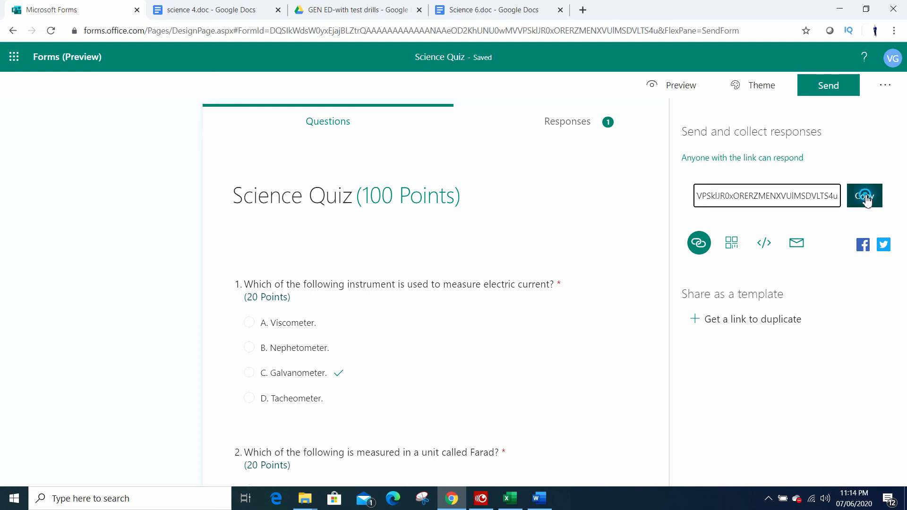
Step: Open the copied Science Quiz response link in a new browser tab
left_click(582, 10)
left_click(608, 31)
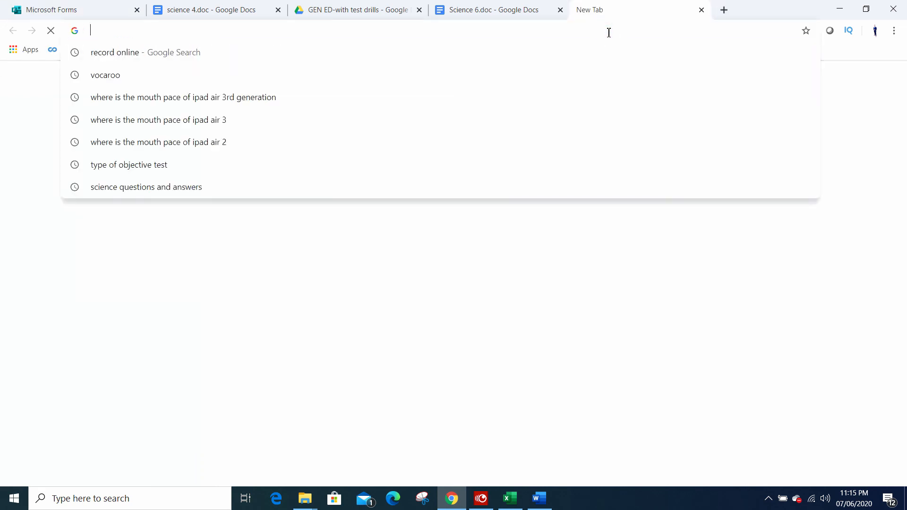
key("ctrl+v")
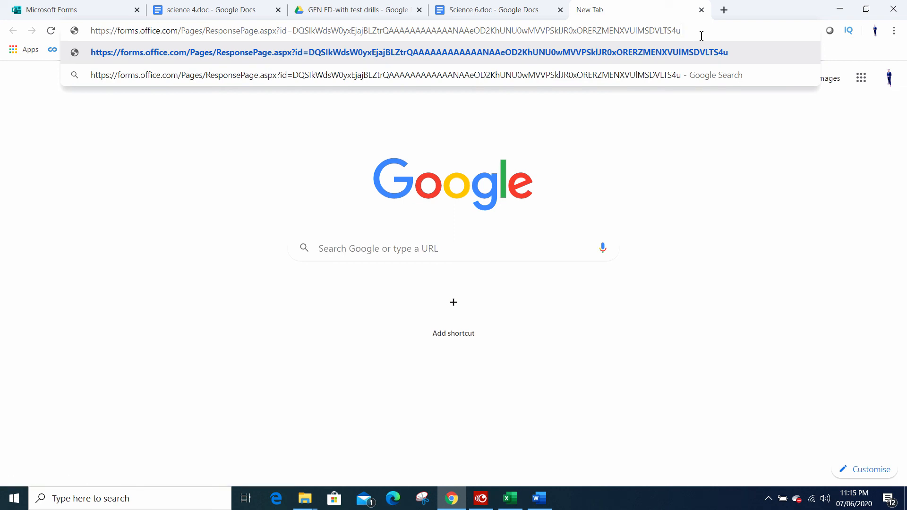
key("Return")
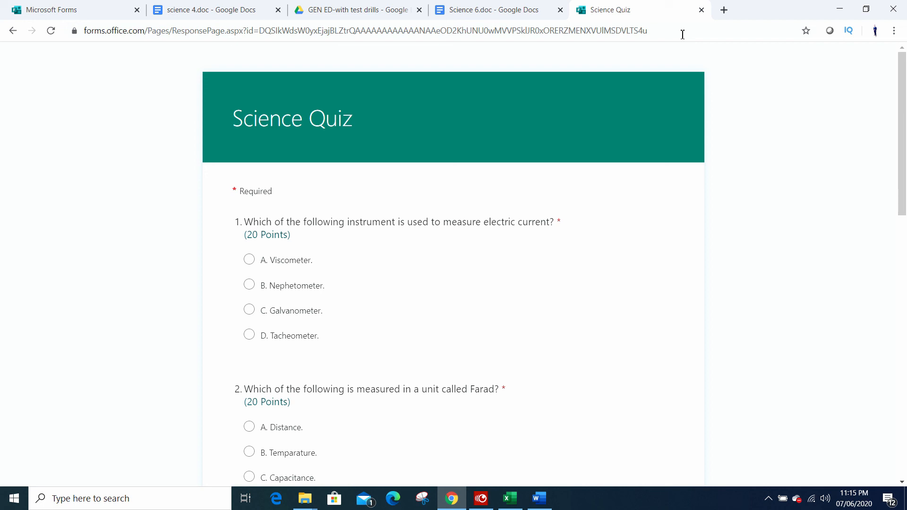
left_click(394, 501)
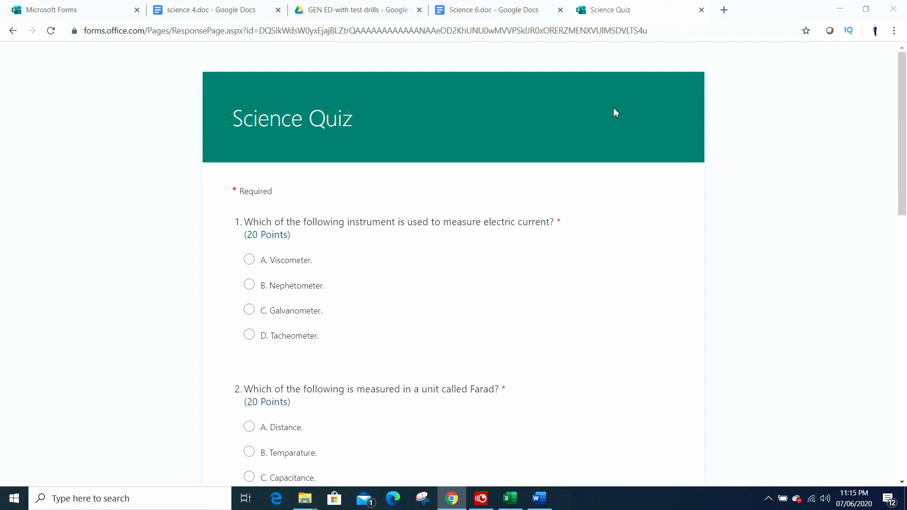
left_click(675, 30)
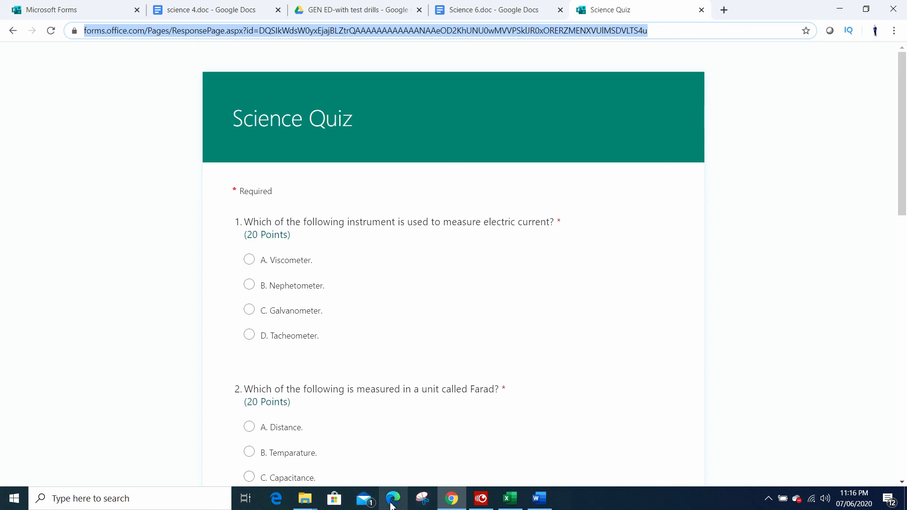
left_click(682, 32)
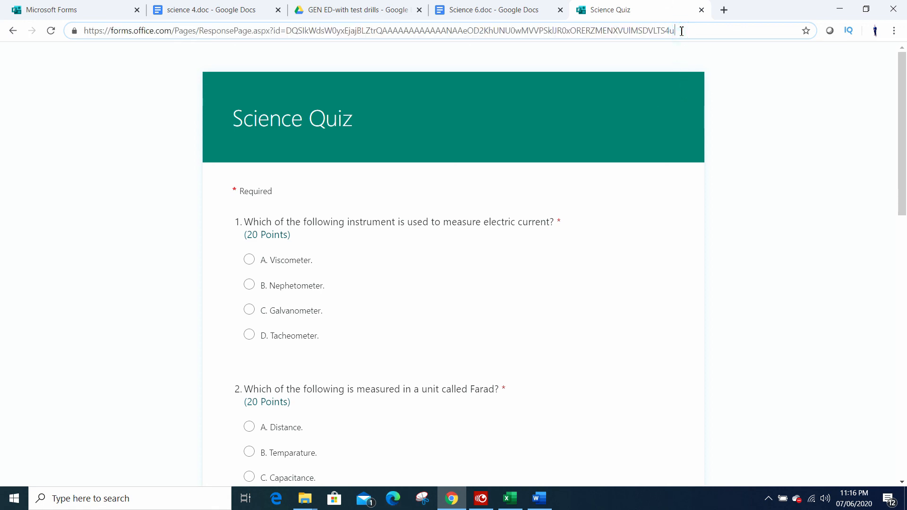